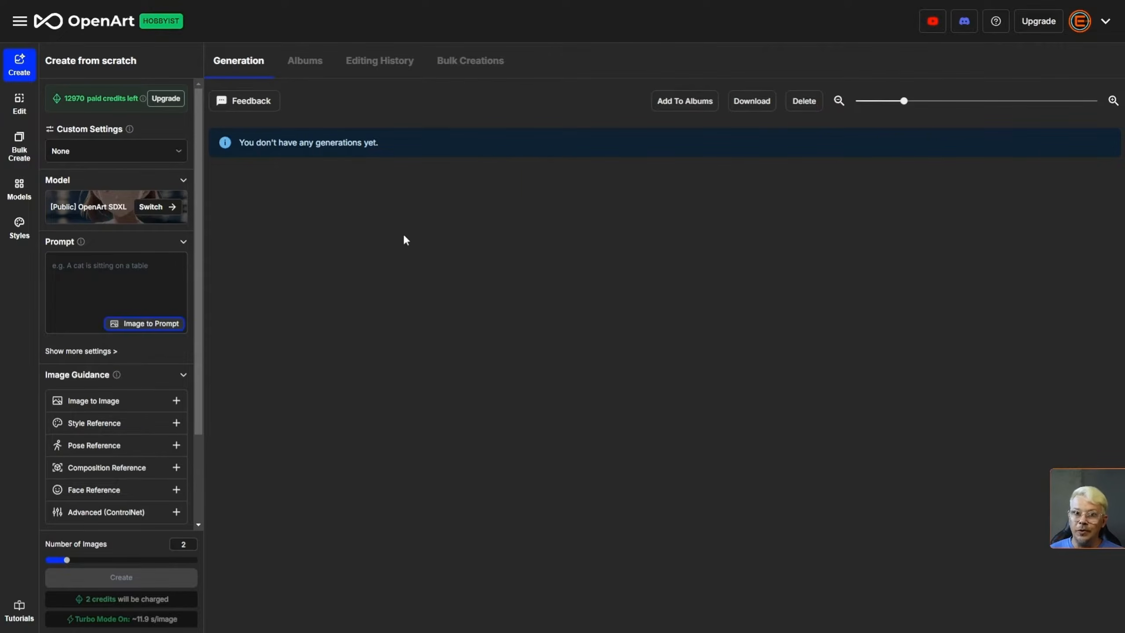
# Apply the Photorealistic portrait preset from the Photography category of the style palettes
pyautogui.click(312, 64)
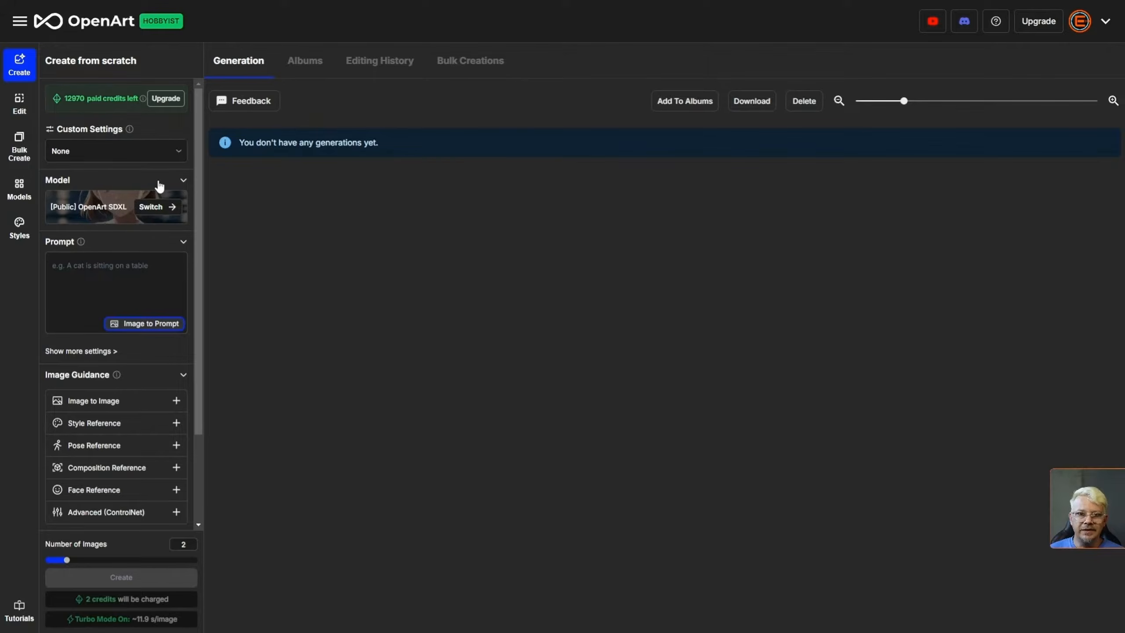
pyautogui.click(134, 154)
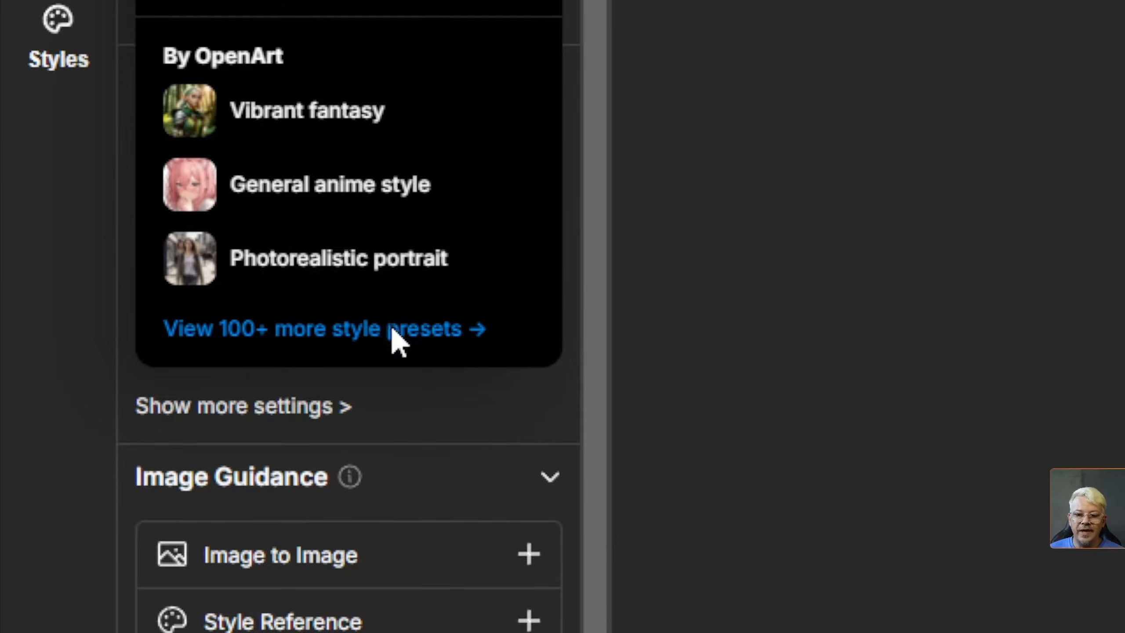
pyautogui.click(392, 330)
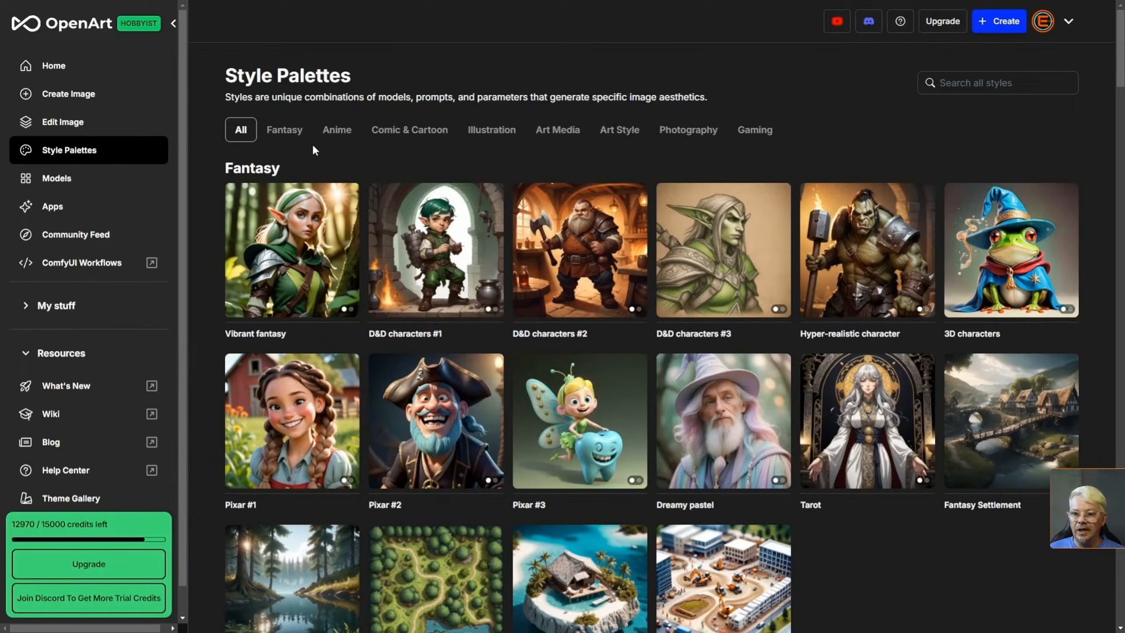
pyautogui.click(292, 137)
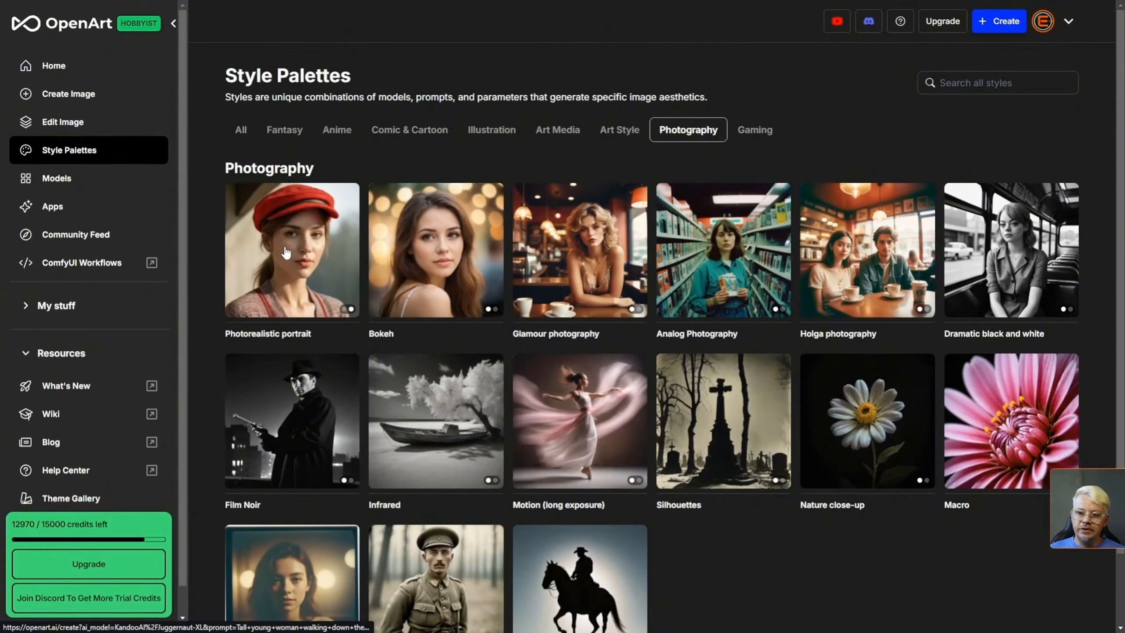
pyautogui.click(290, 250)
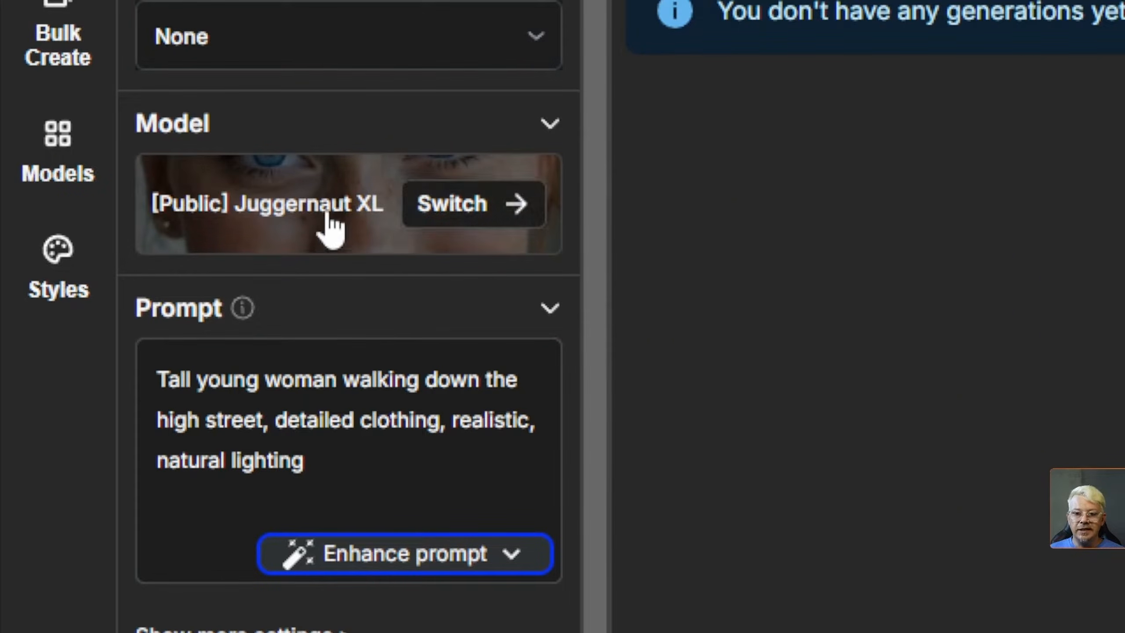
pyautogui.click(344, 449)
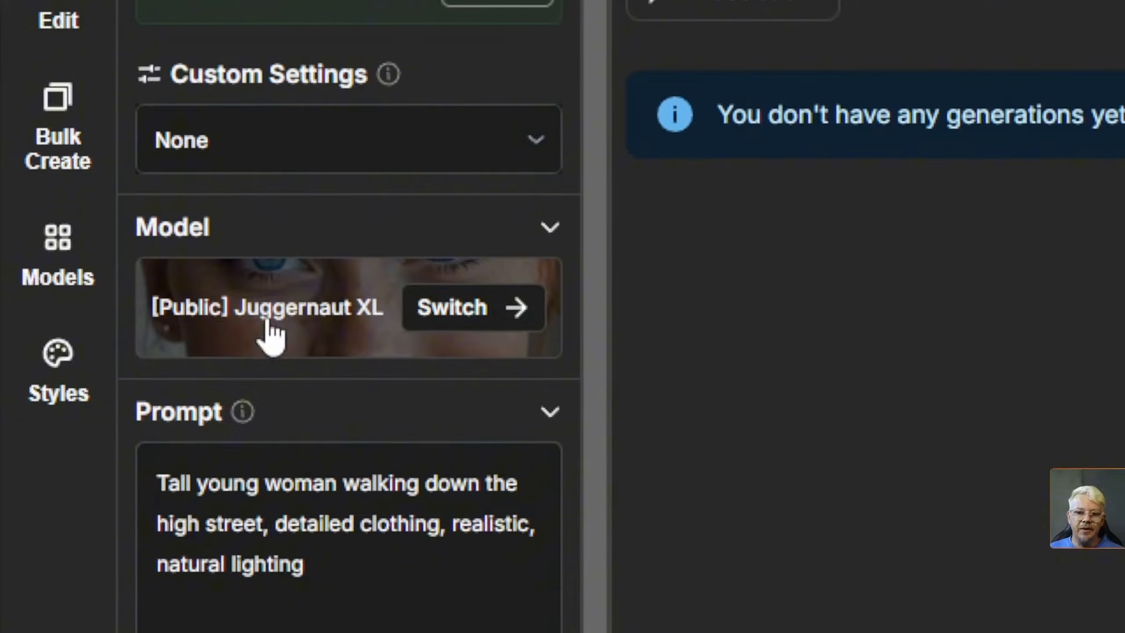
# Browse the Photorealistic and Standard public models and switch the generation model to OpenArt SDXL
pyautogui.click(314, 313)
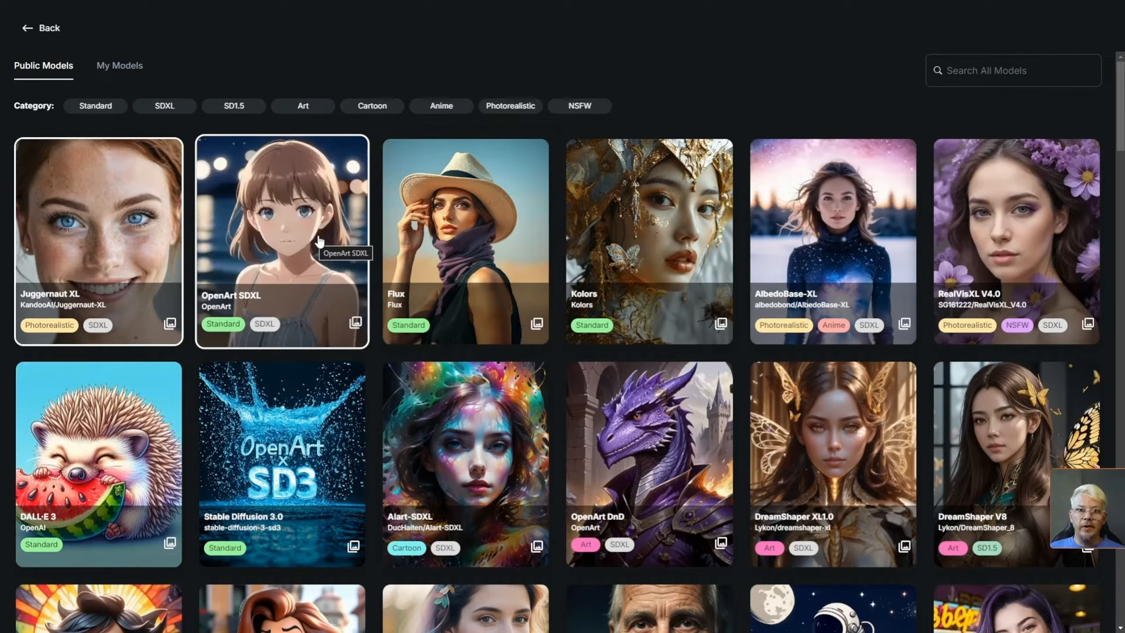
pyautogui.click(514, 110)
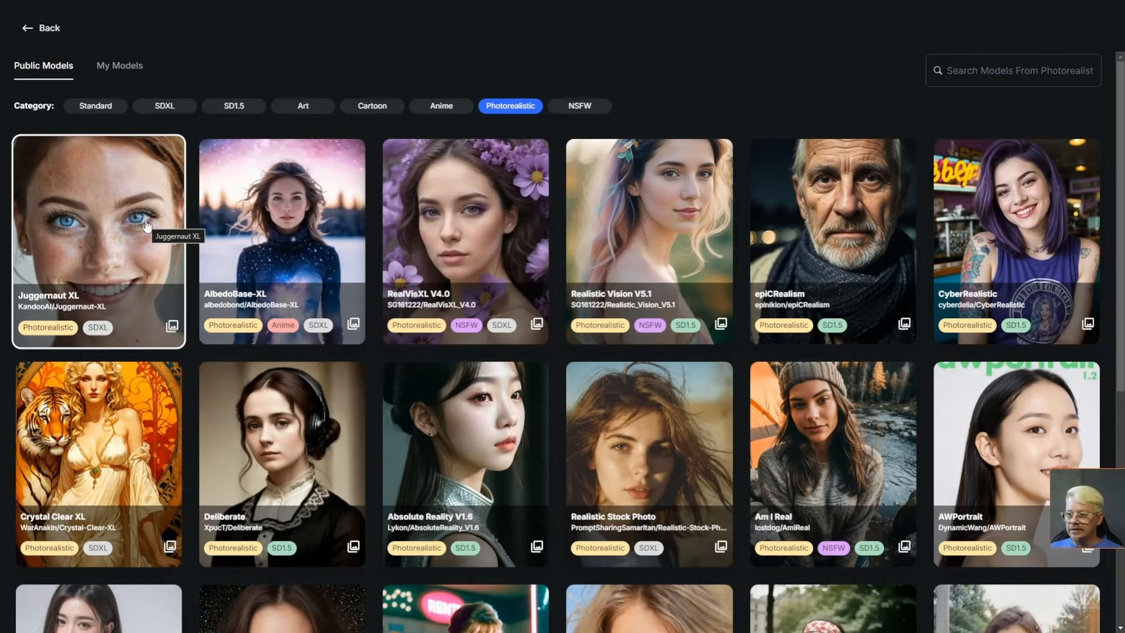
pyautogui.click(101, 107)
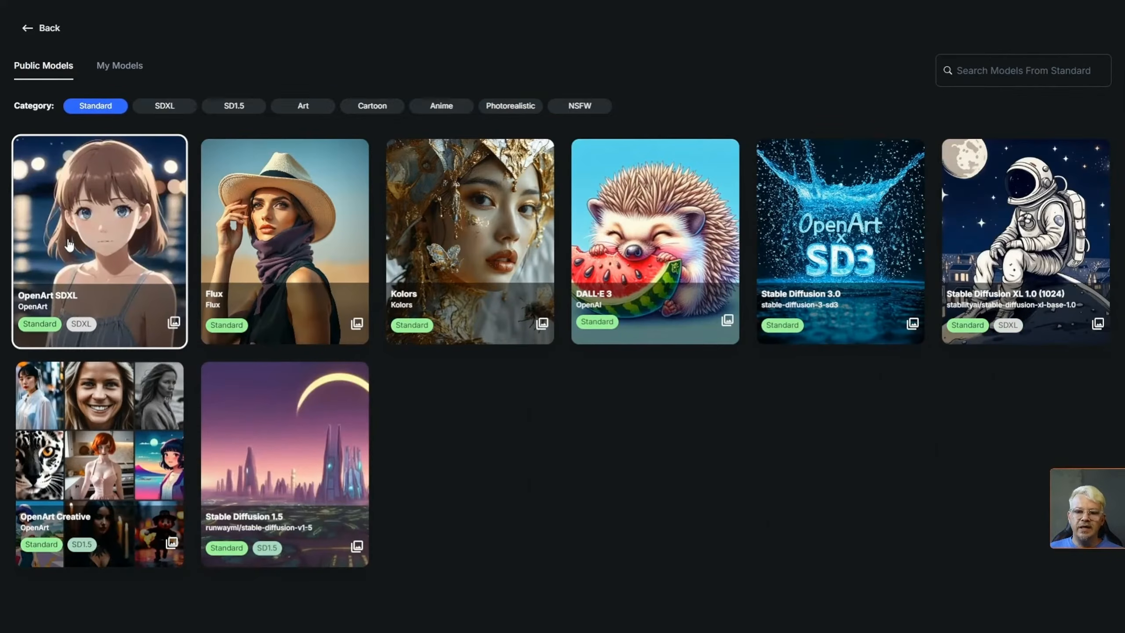
pyautogui.click(111, 251)
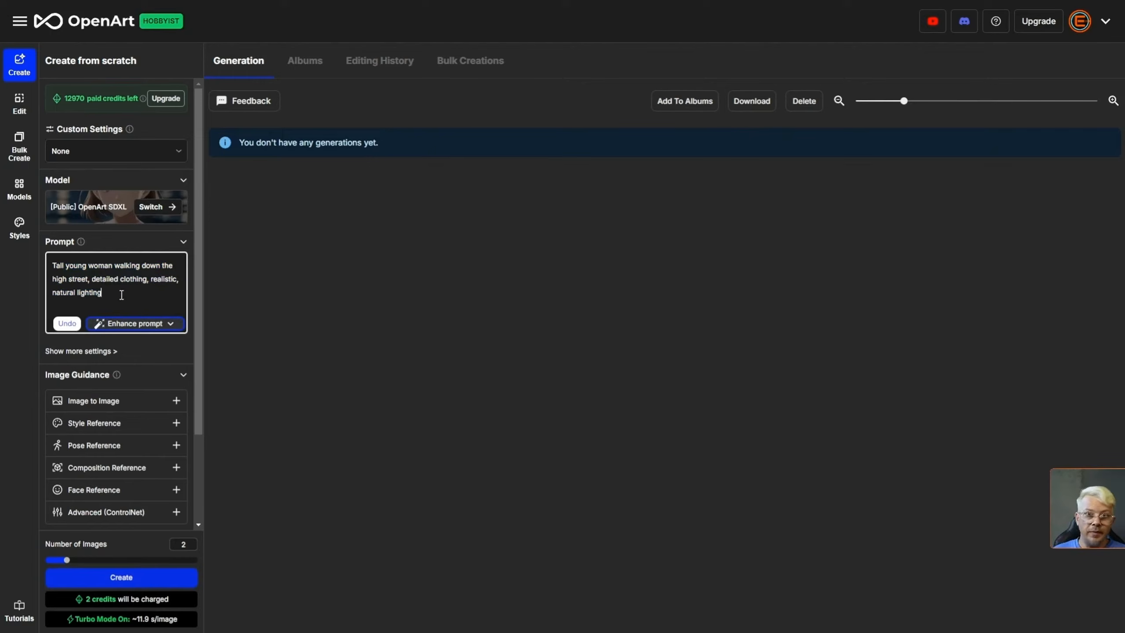
# Replace the prompt with the copied text "A detailed close-up of a monarch butterfly on a purple coneflower"
pyautogui.moveTo(122, 295); pyautogui.dragTo(51, 265)
pyautogui.press('BackSpace')
pyautogui.rightClick(63, 278)
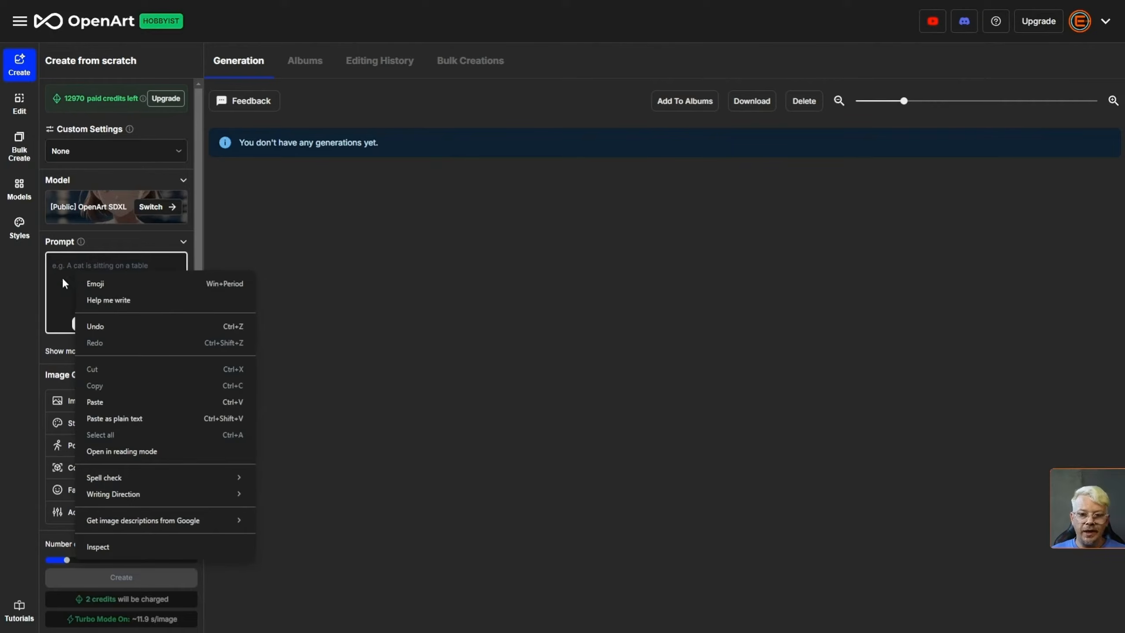
pyautogui.click(92, 403)
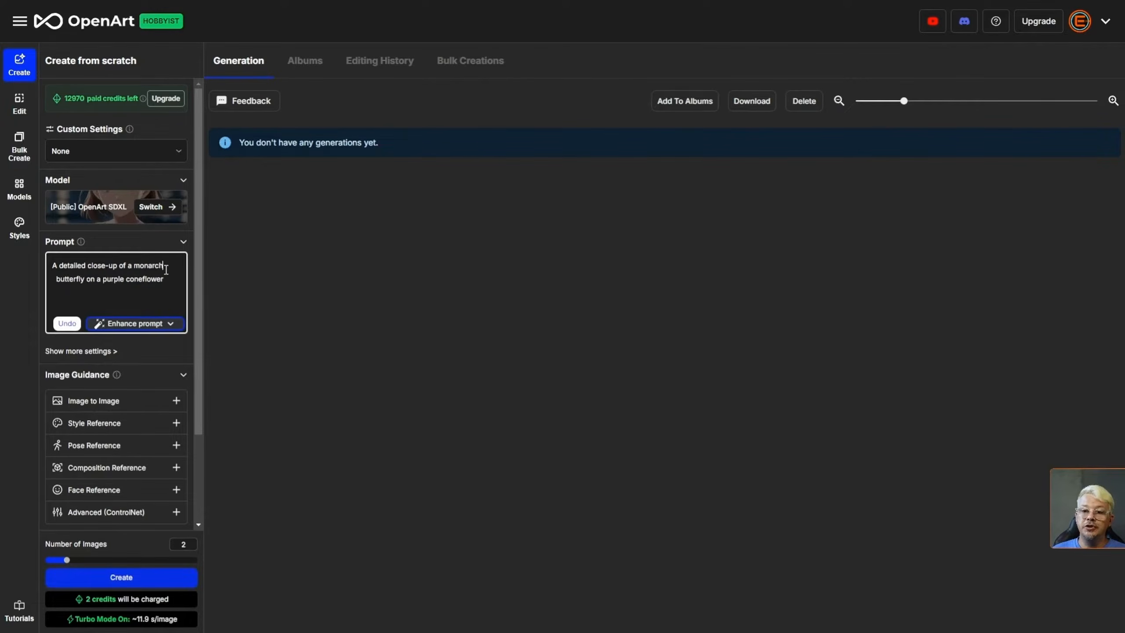
# Expand the monarch butterfly prompt with Quick Enhance
pyautogui.click(128, 305)
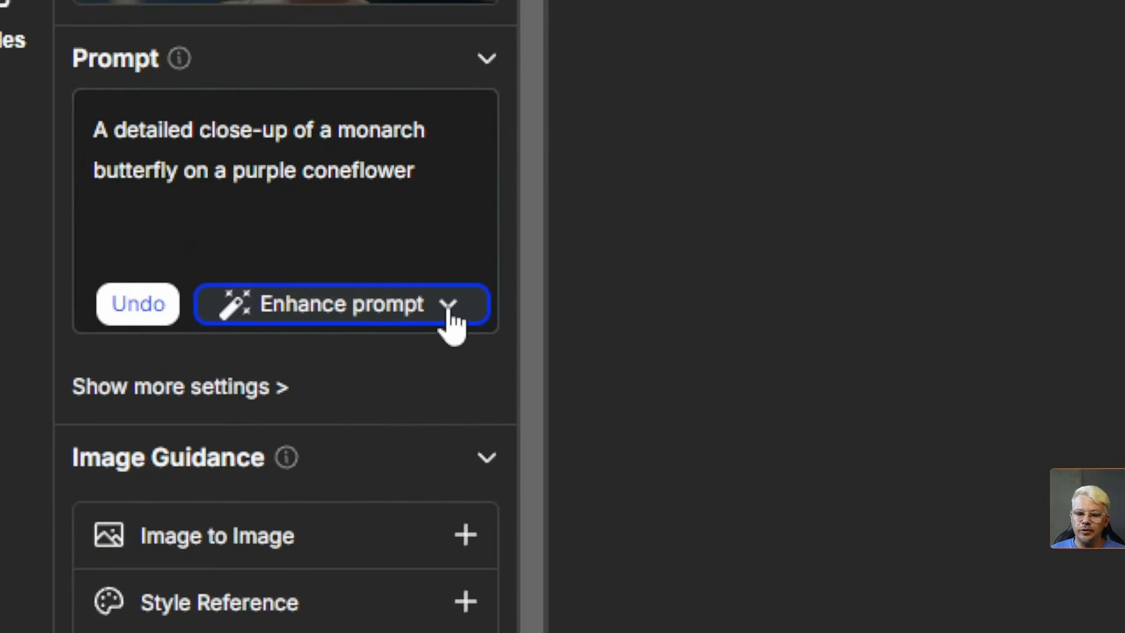
pyautogui.click(449, 316)
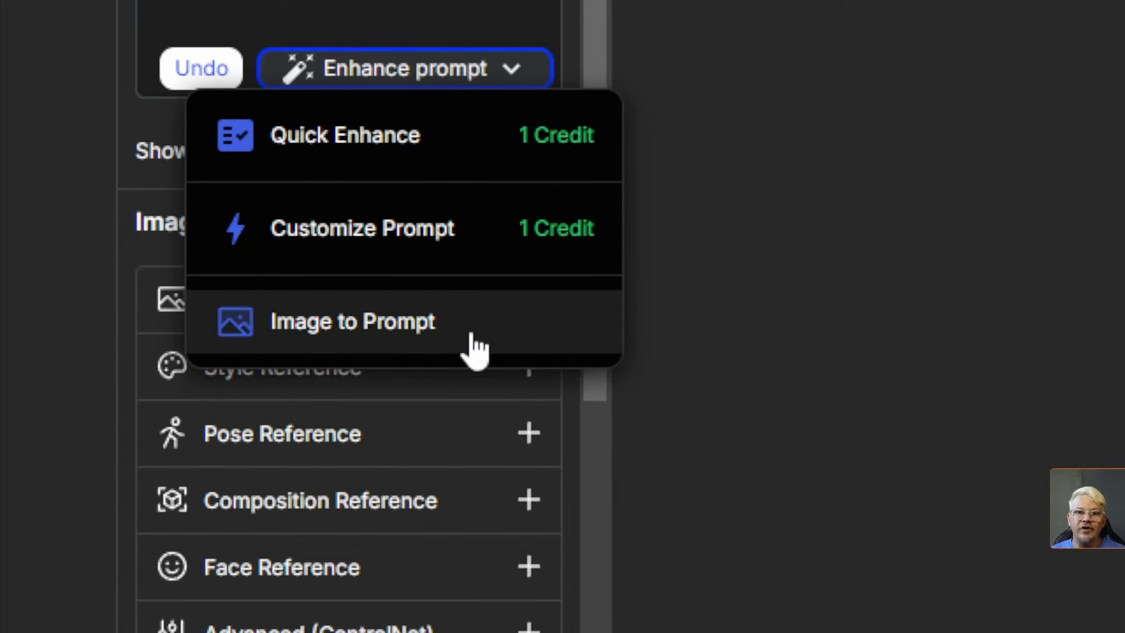
pyautogui.click(409, 152)
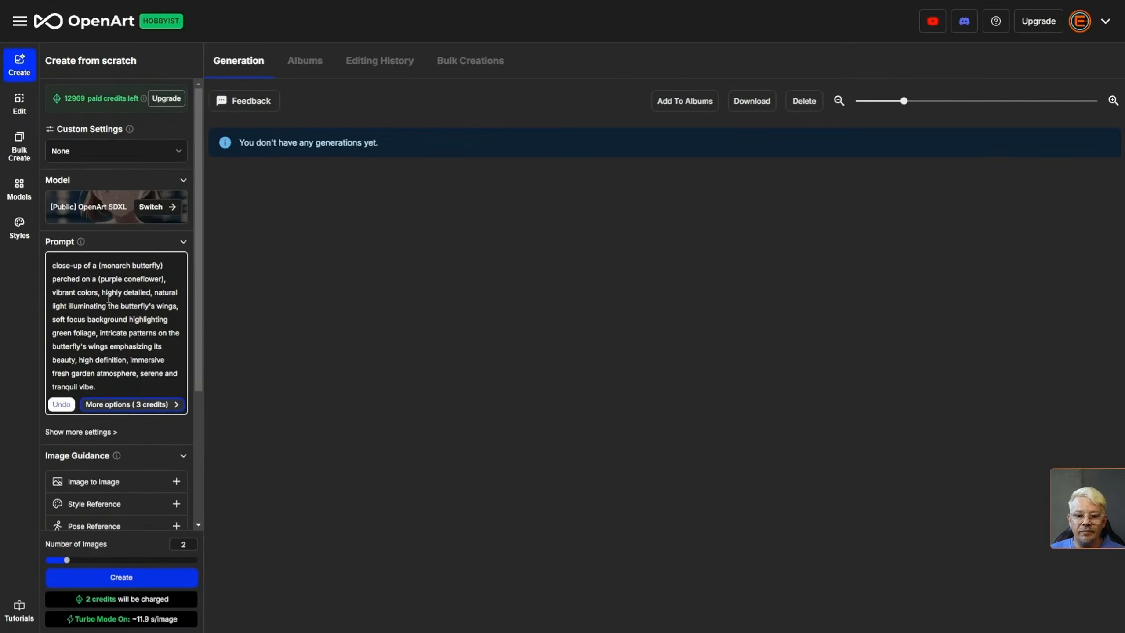
# Fill the negative prompt with the commonly used Photorealistic terms: illustration, painting, drawing, art, sketch
pyautogui.scroll(-2, 108, 261)
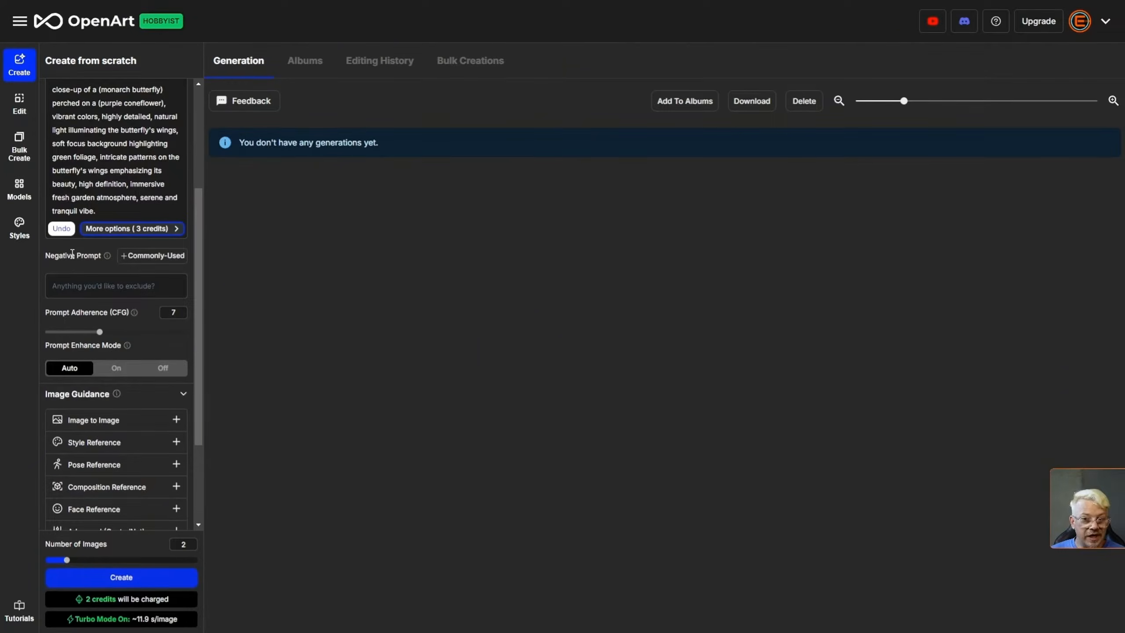
pyautogui.scroll(2, 90, 322)
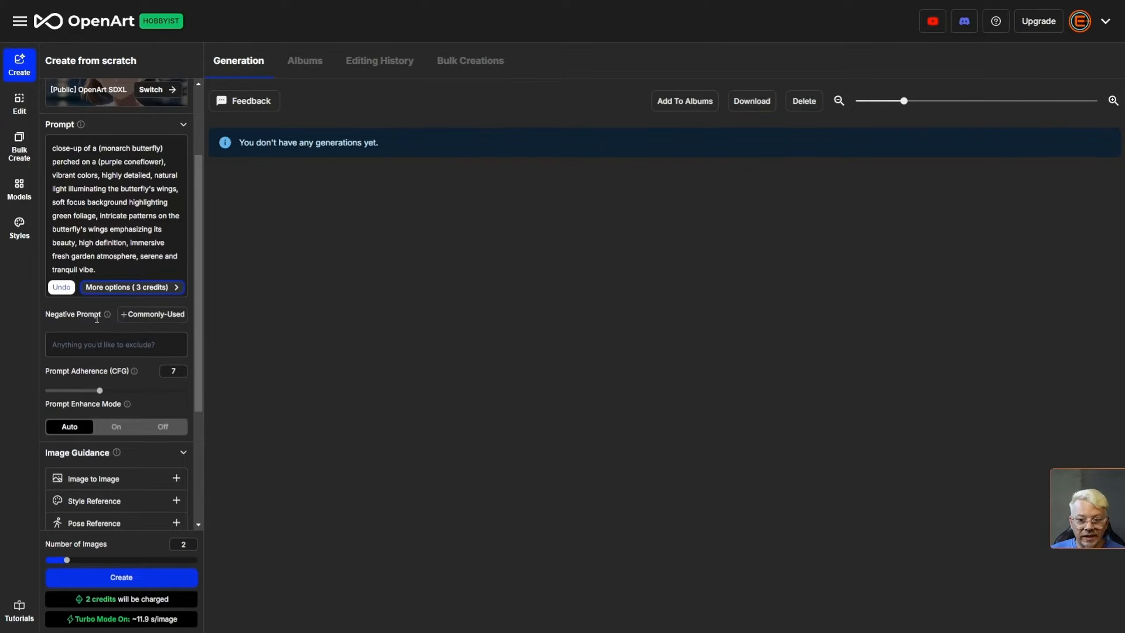
pyautogui.click(147, 319)
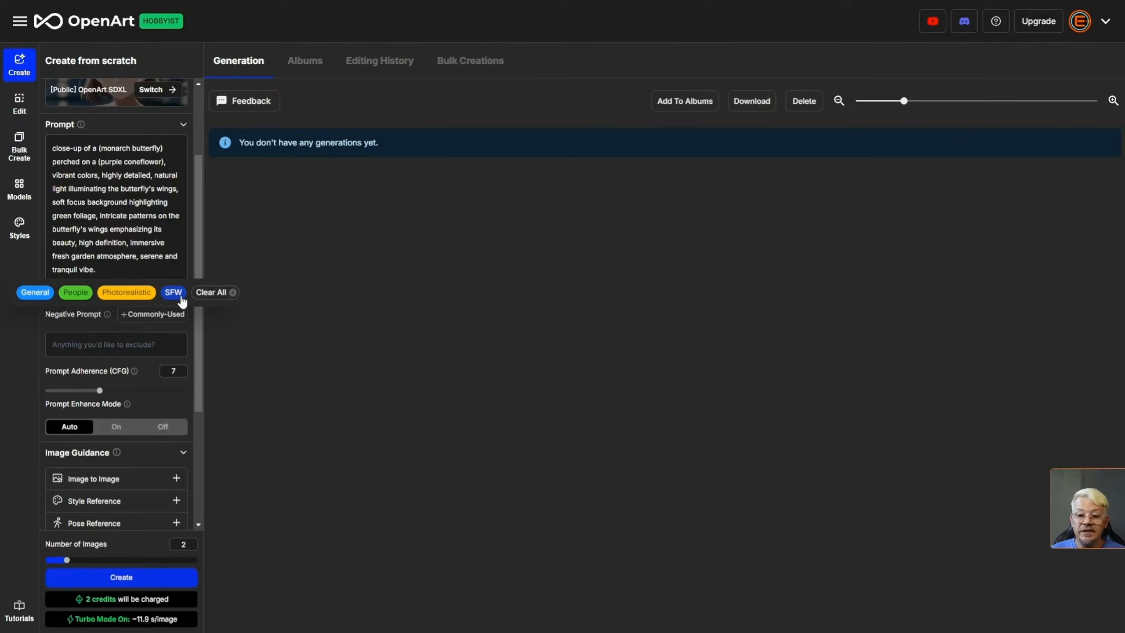
pyautogui.click(84, 295)
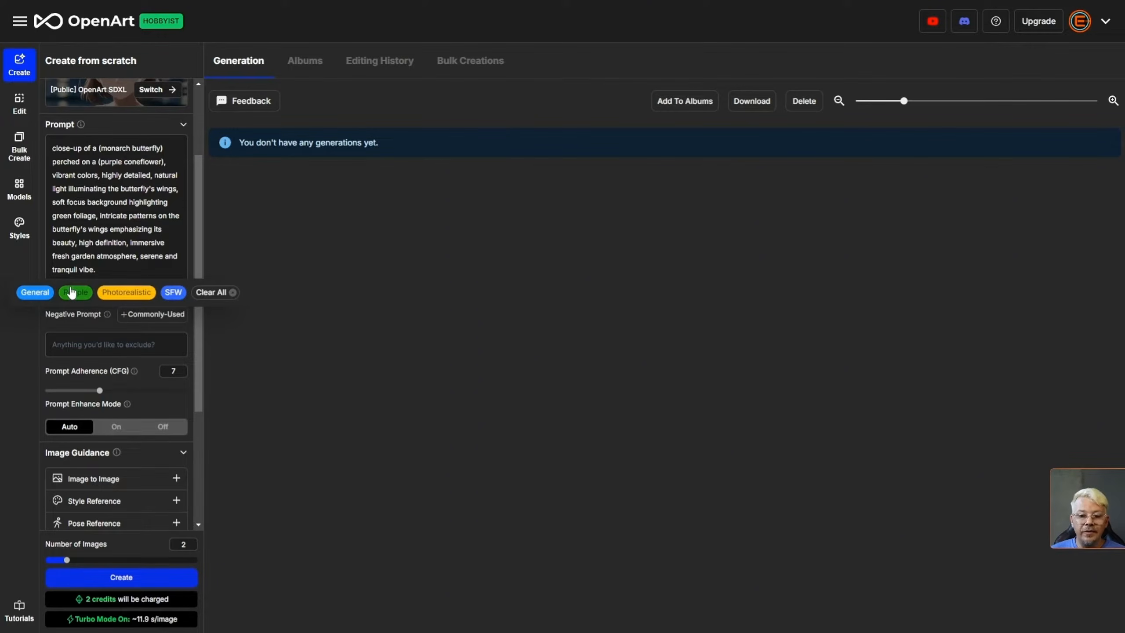
pyautogui.click(118, 296)
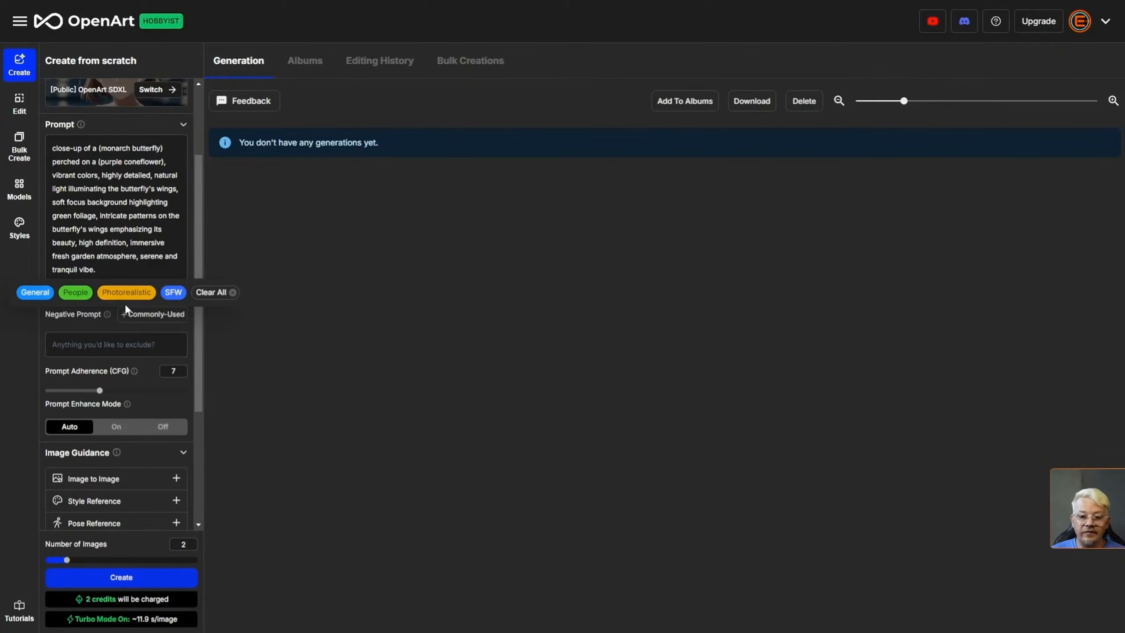
pyautogui.click(72, 343)
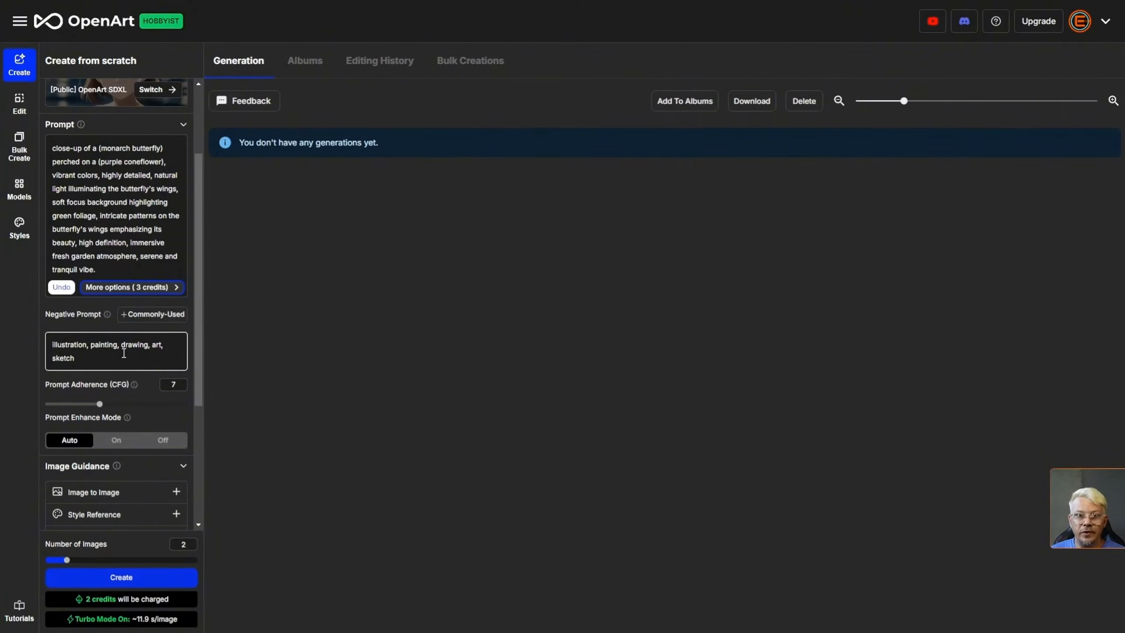
pyautogui.click(108, 353)
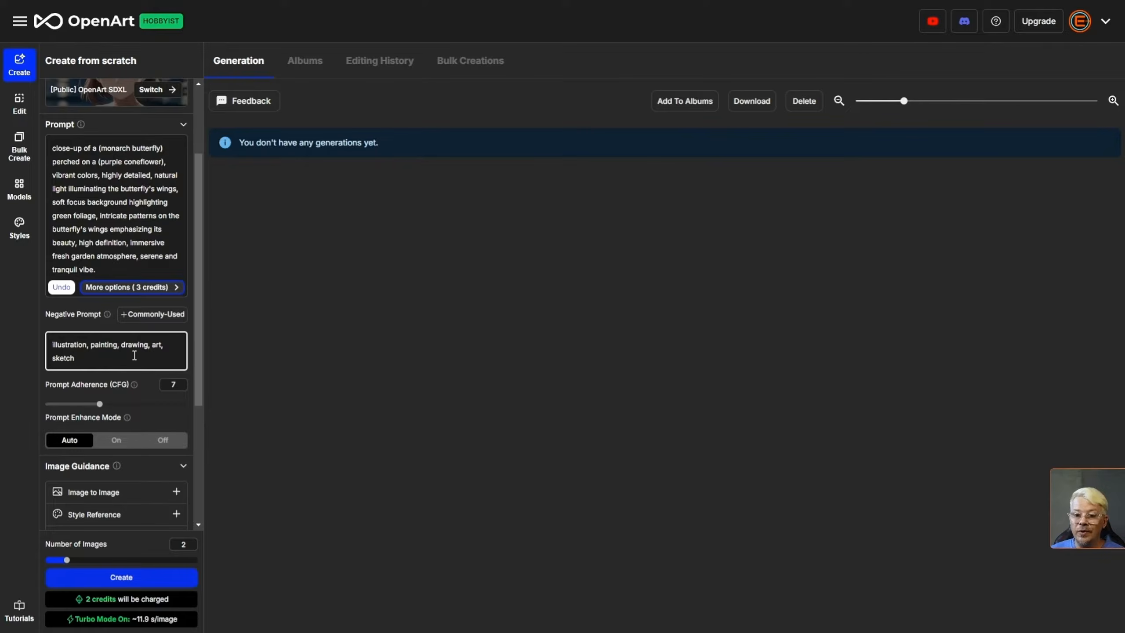
# Add the commonly used People terms to the negative prompt and delete them again, keeping the Photorealistic terms
pyautogui.click(144, 314)
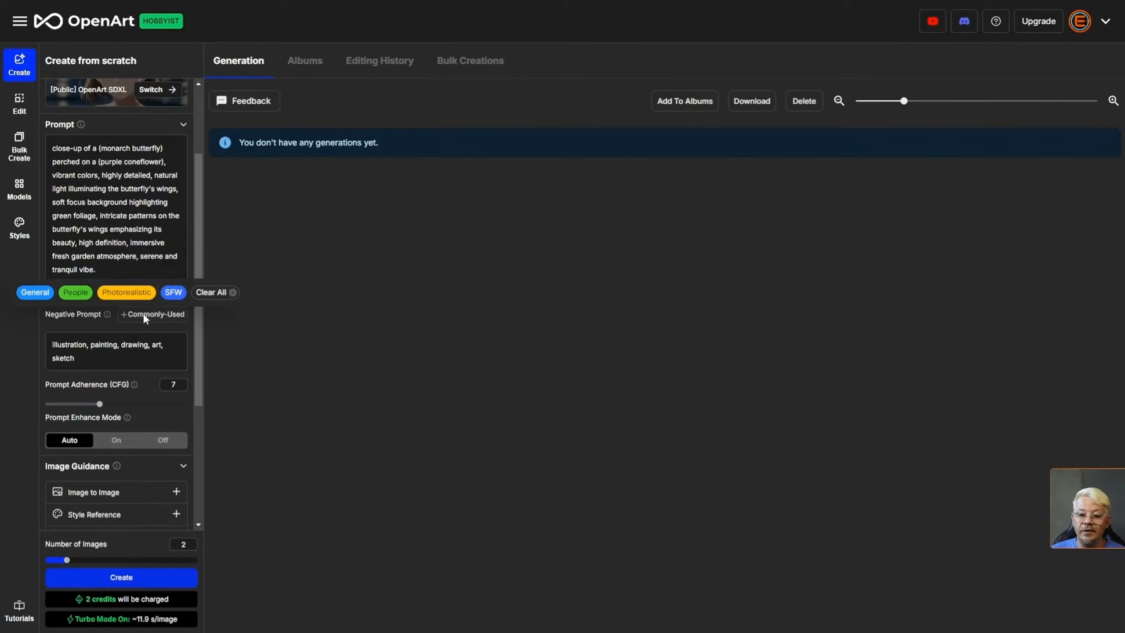
pyautogui.click(76, 298)
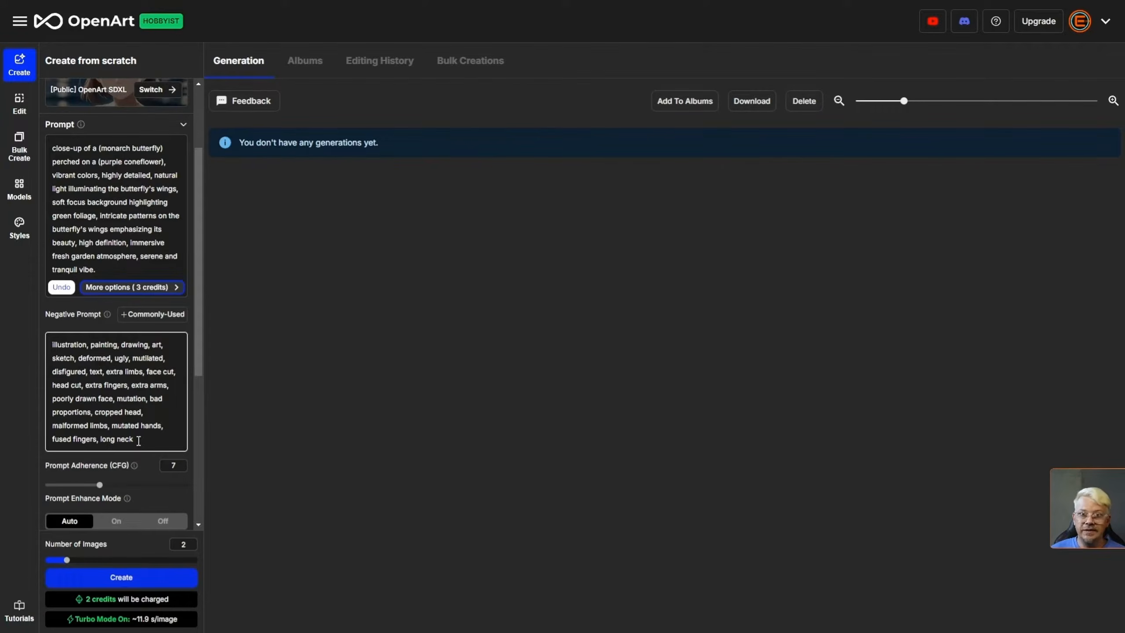
pyautogui.moveTo(137, 441)
pyautogui.mouseDown()
pyautogui.moveTo(95, 412)
pyautogui.moveTo(74, 358)
pyautogui.mouseUp()
pyautogui.press('BackSpace')
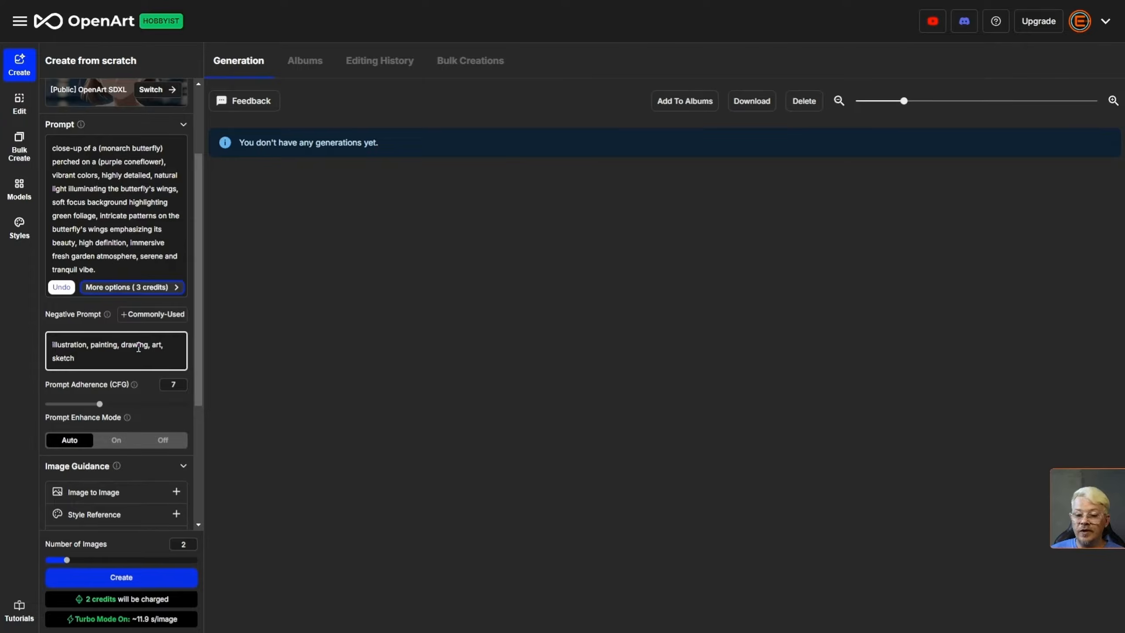
# Review the prompt adherence setting, try Prompt Enhance Mode as On and Off, and return it to Auto
pyautogui.scroll(-3, 138, 348)
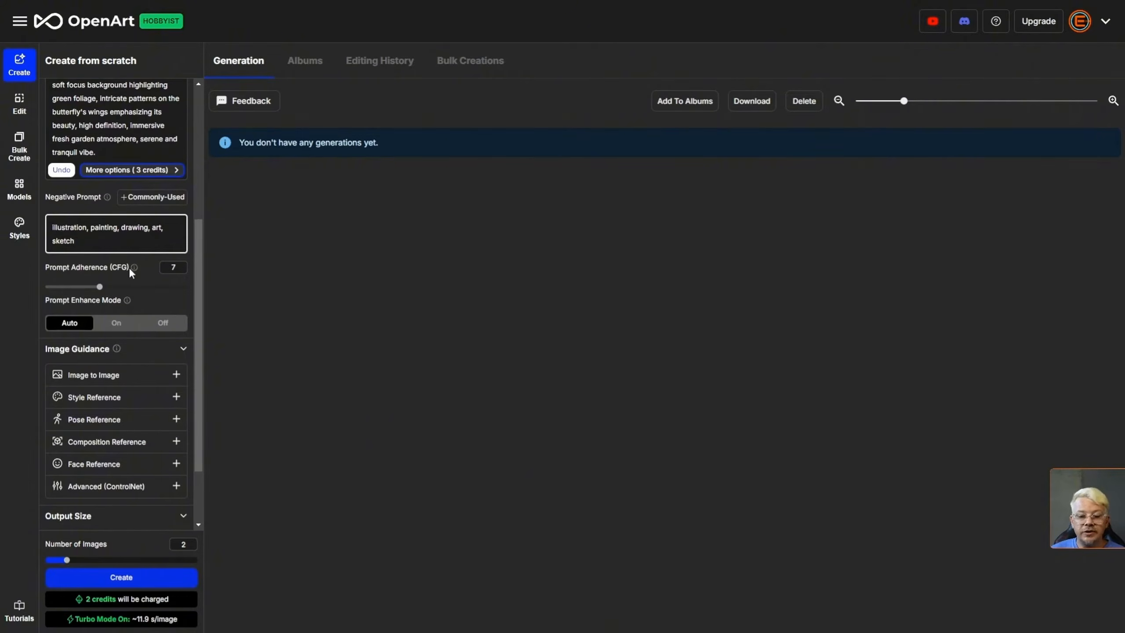
pyautogui.moveTo(131, 273)
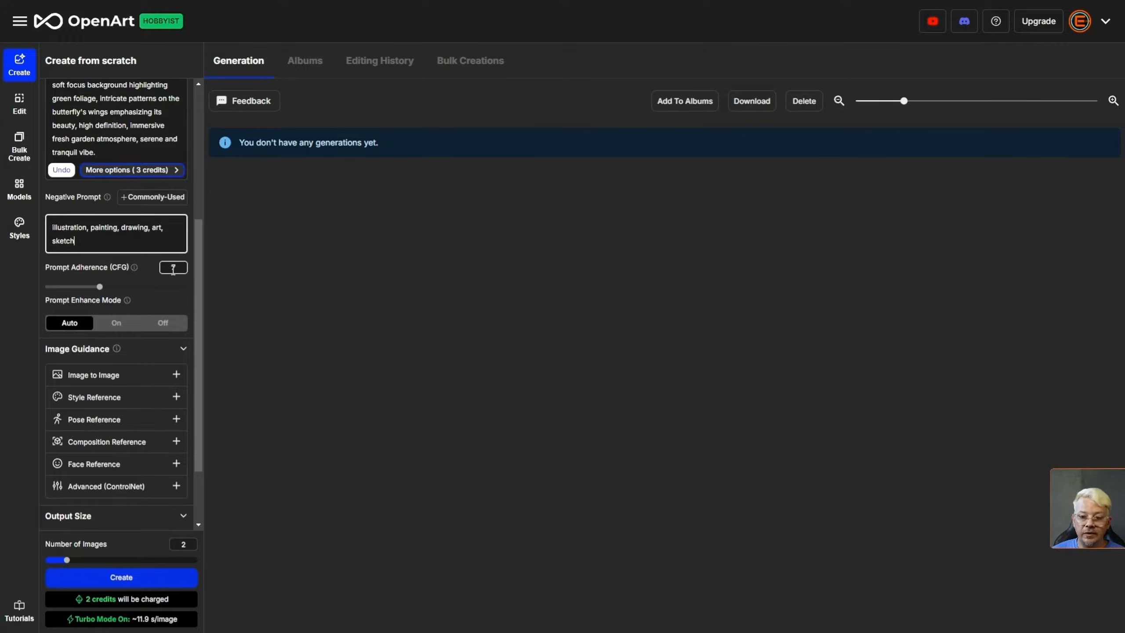
pyautogui.scroll(-2, 153, 273)
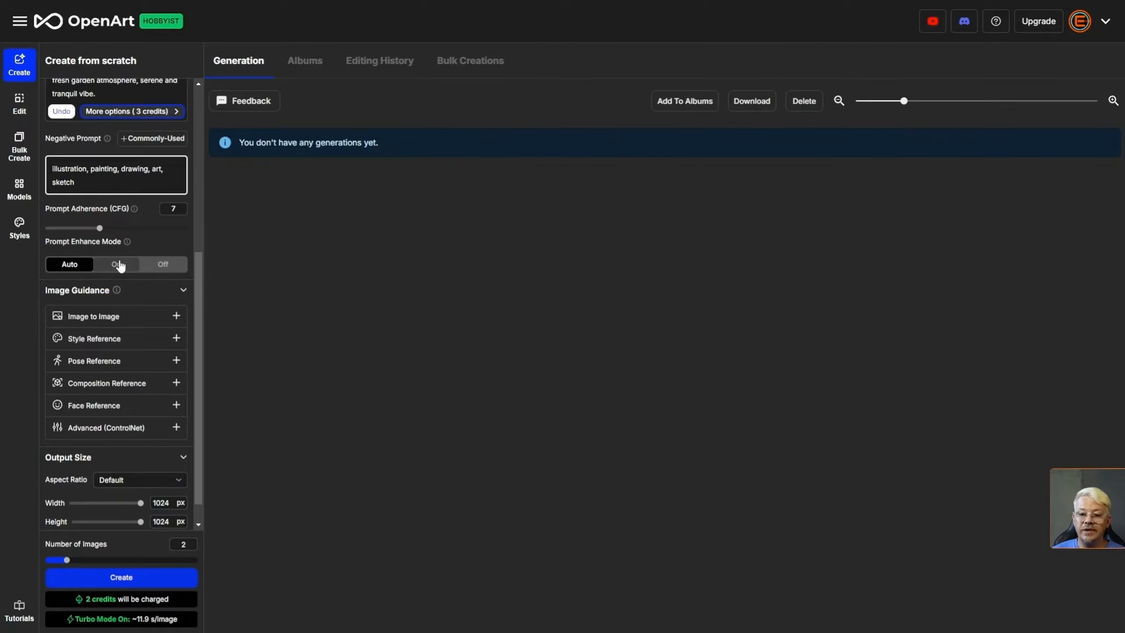
pyautogui.scroll(4, 114, 268)
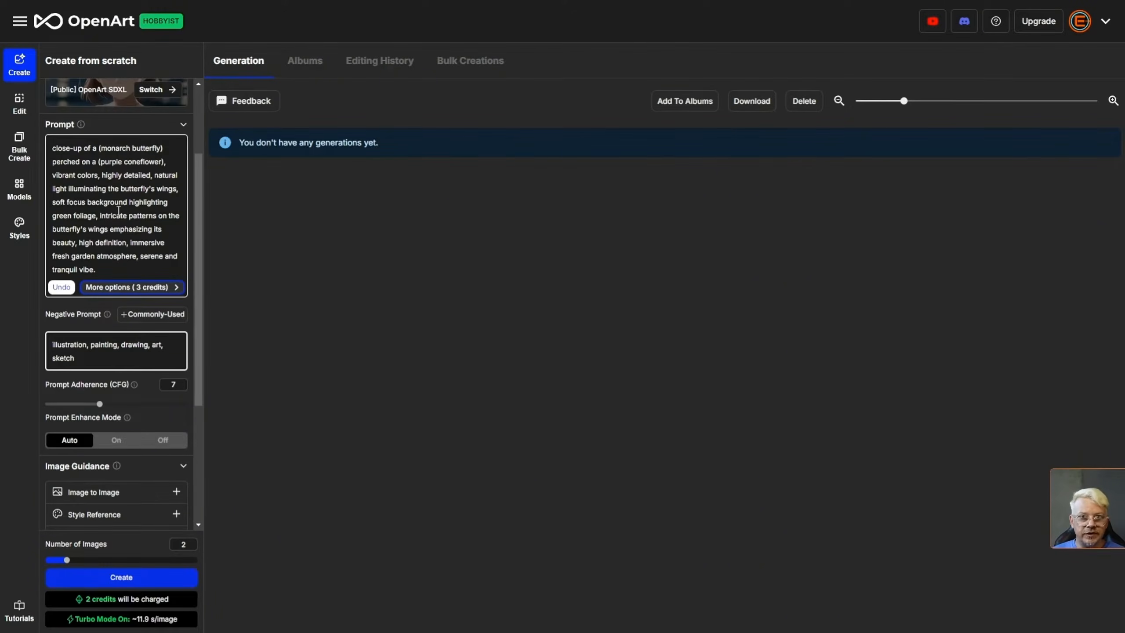
pyautogui.scroll(-3, 103, 220)
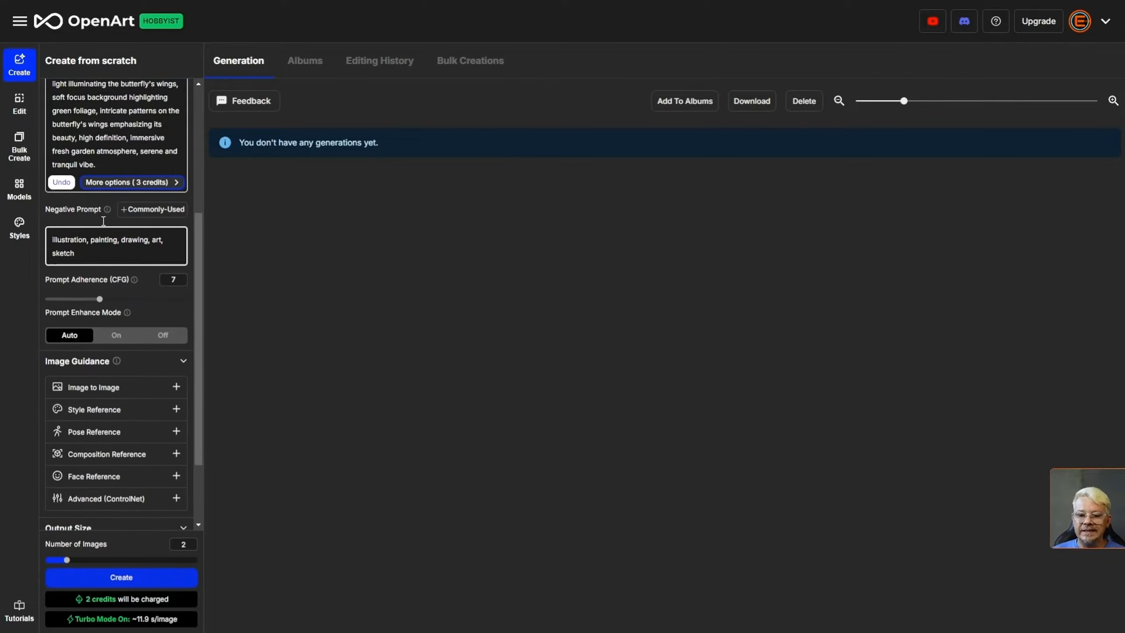
pyautogui.click(116, 324)
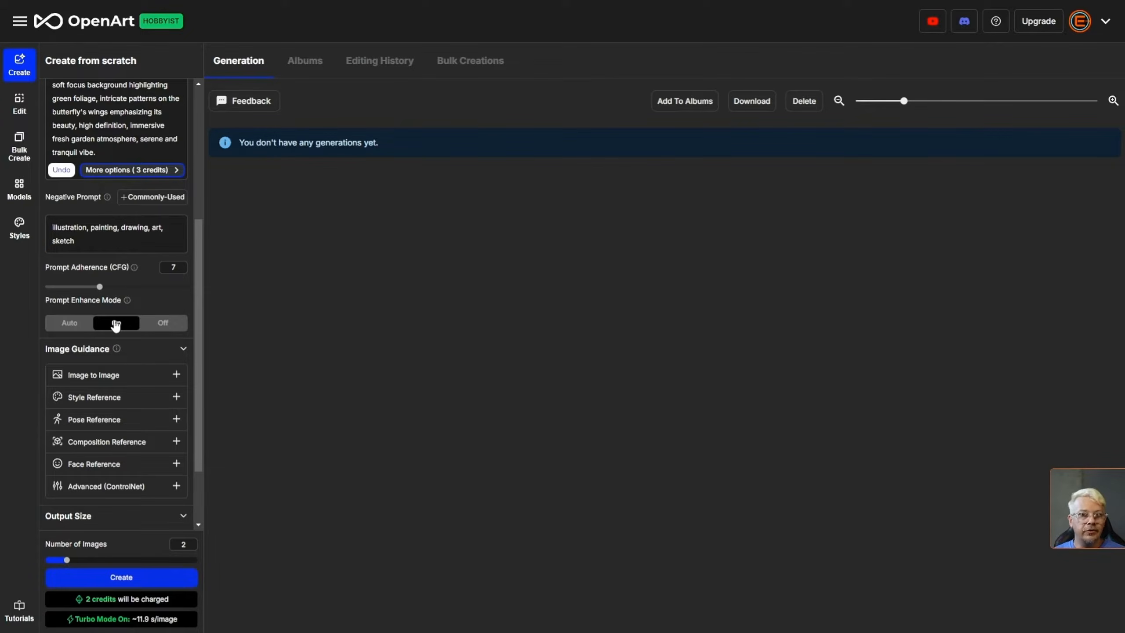
pyautogui.click(168, 328)
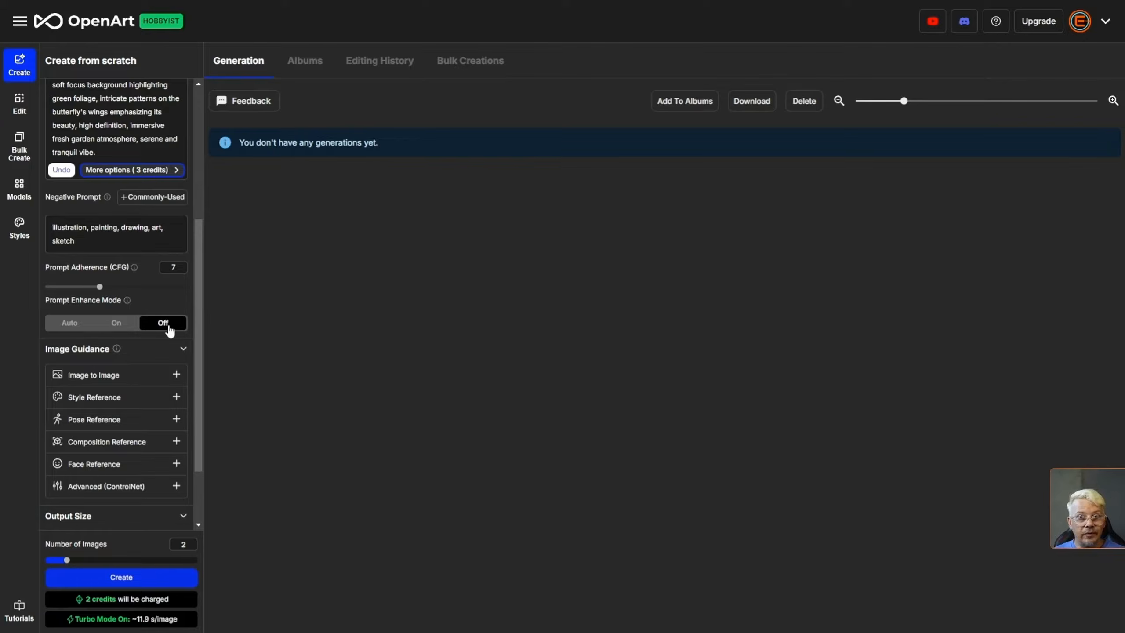
pyautogui.click(81, 325)
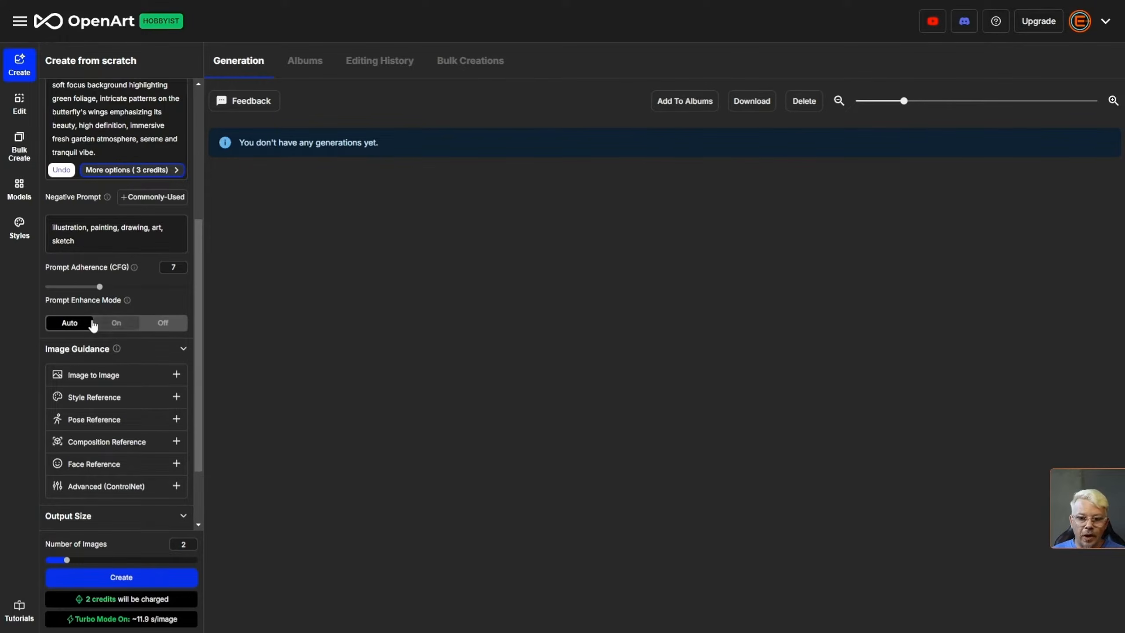
# Undo the prompt enhancement and reduce the prompt to "monarch butterfly on a purple coneflower"
pyautogui.scroll(4, 91, 324)
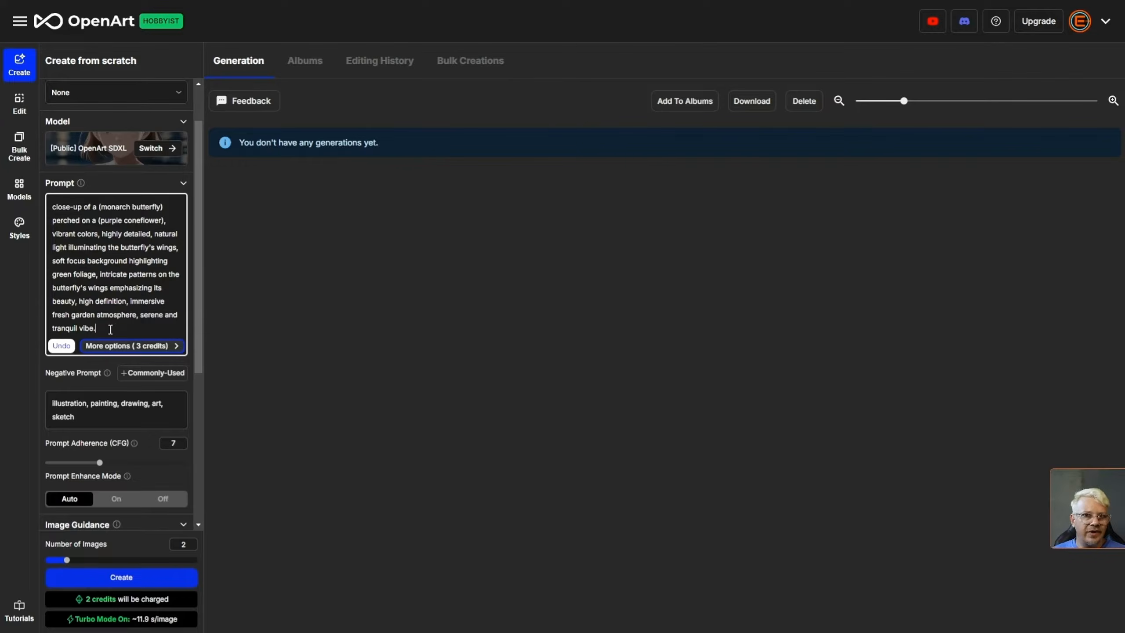
pyautogui.hotkey('ctrl', 'z')
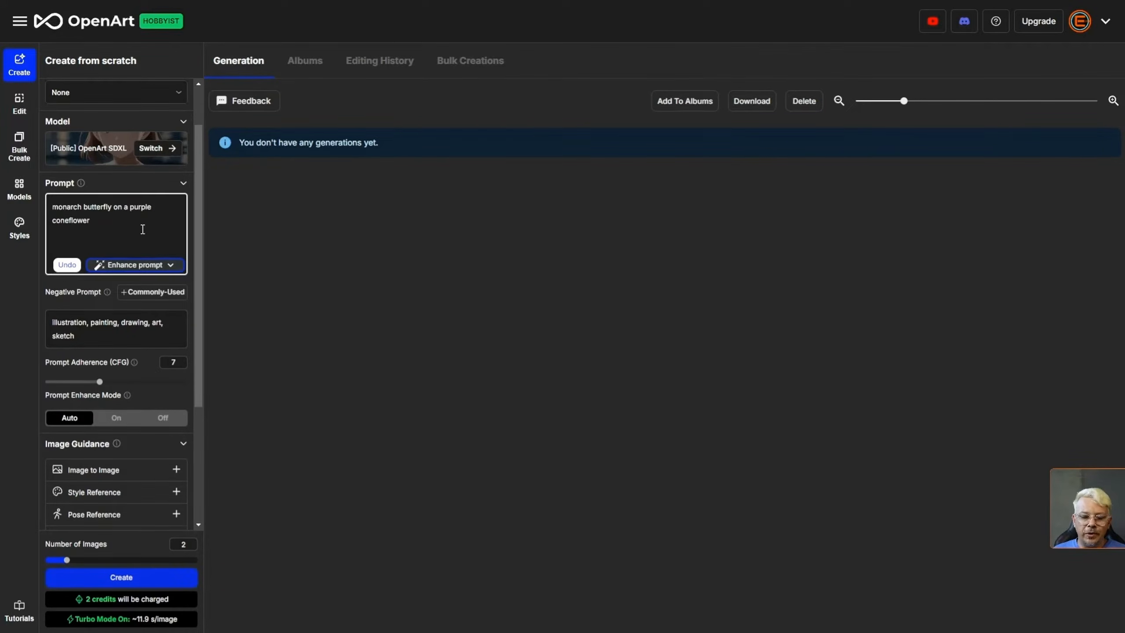
# Examine the Image Guidance options, looking into the Style Reference, Pose Reference and Face Reference sections and closing them again
pyautogui.scroll(-1, 143, 229)
pyautogui.scroll(-2, 72, 363)
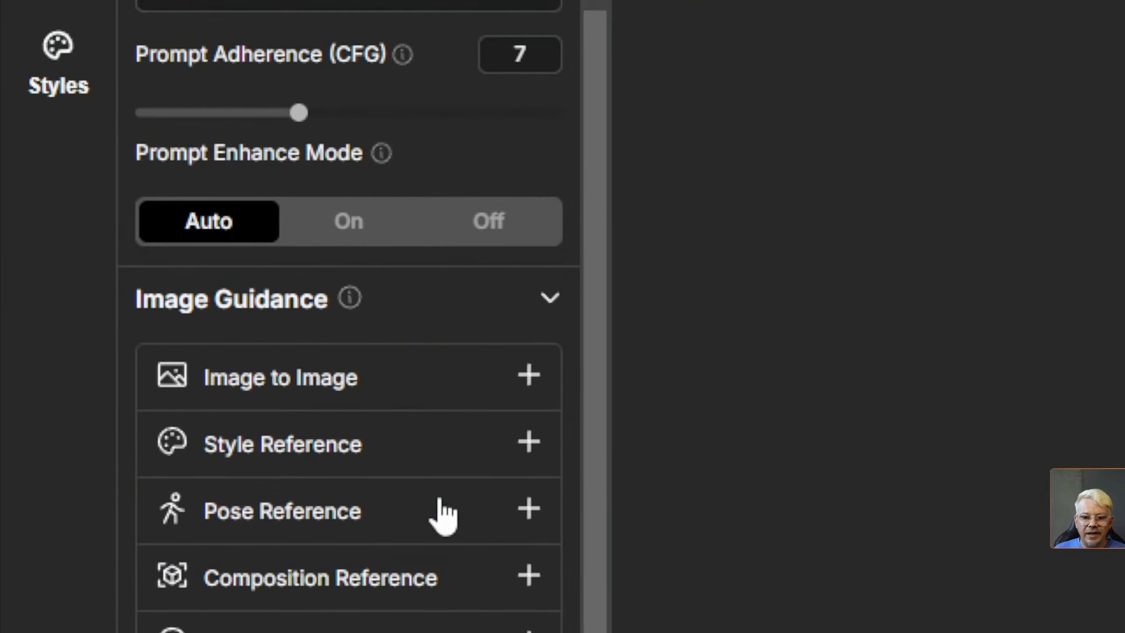
pyautogui.click(533, 454)
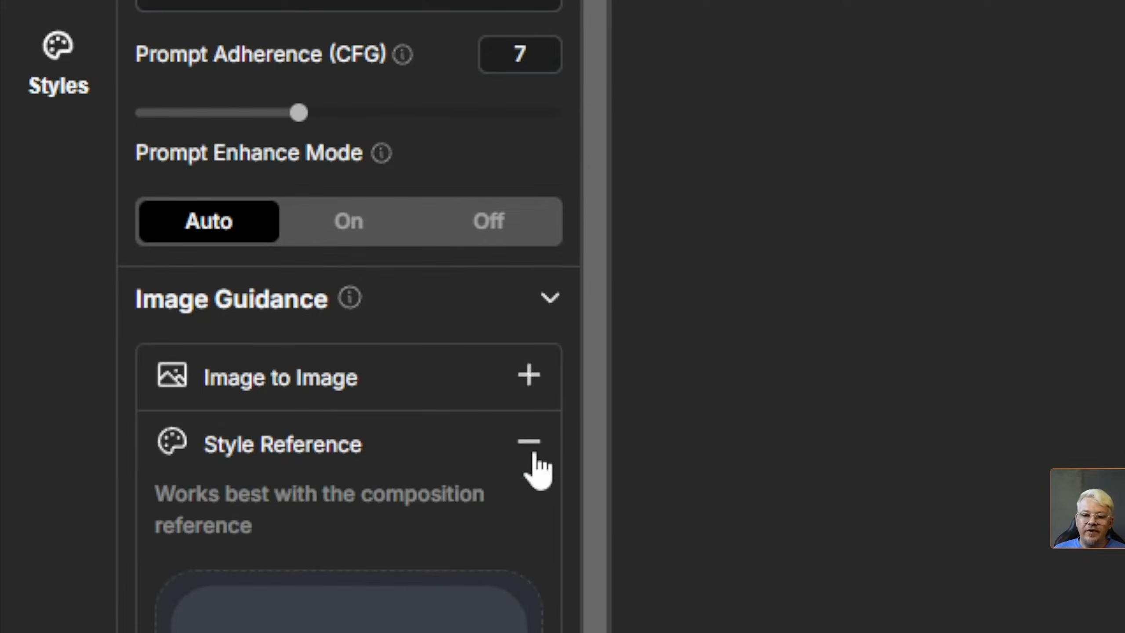
pyautogui.scroll(-3, 465, 457)
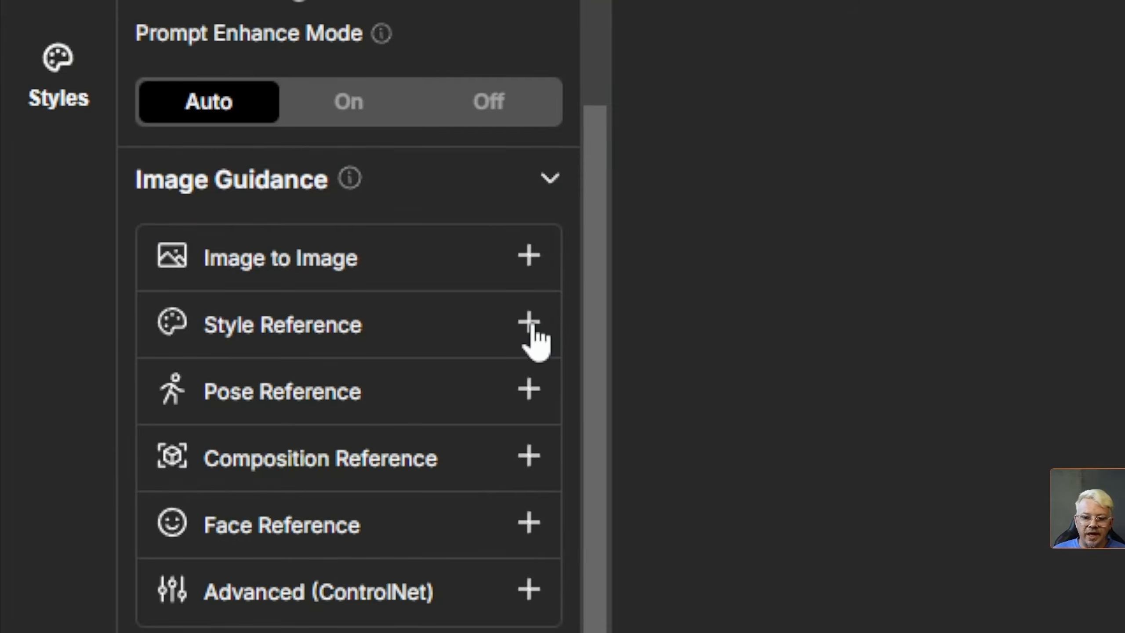
pyautogui.click(530, 325)
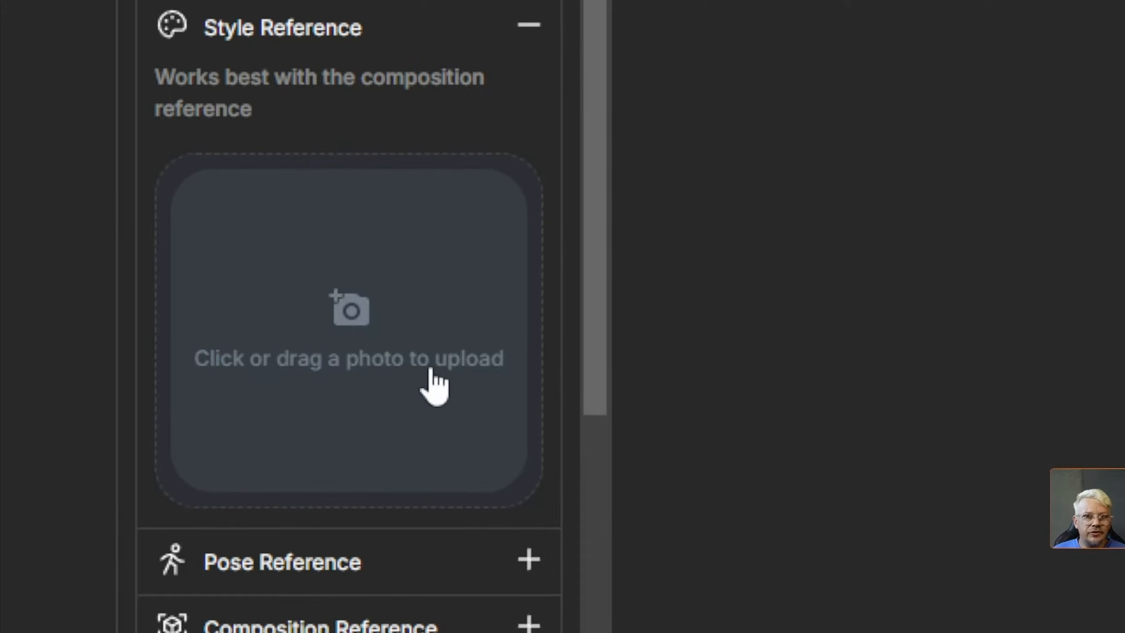
pyautogui.click(515, 265)
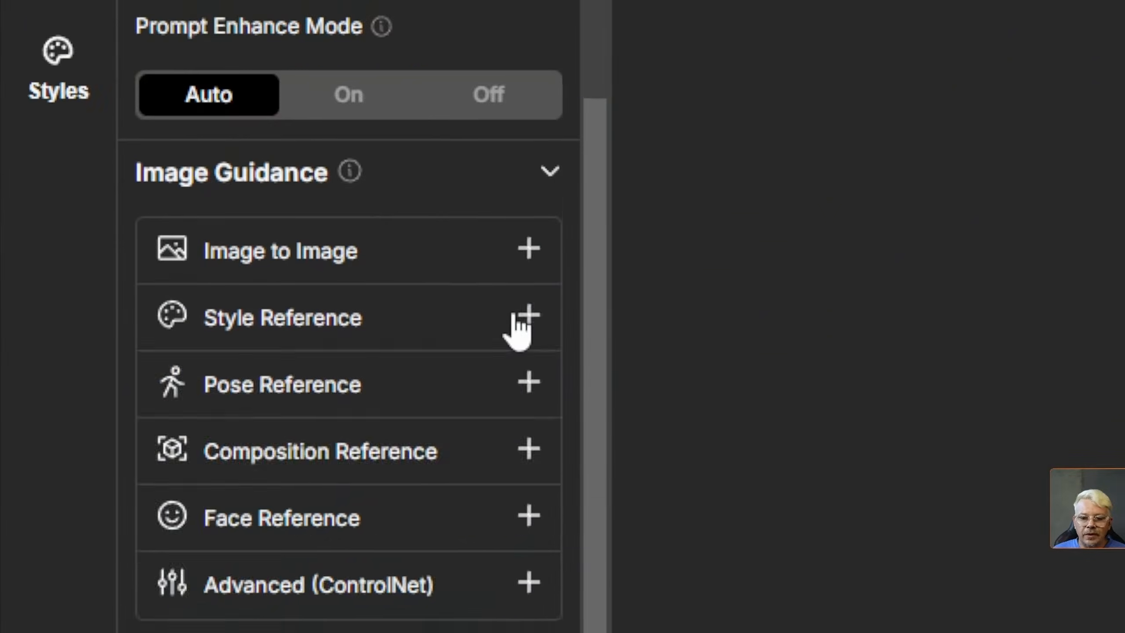
pyautogui.click(526, 384)
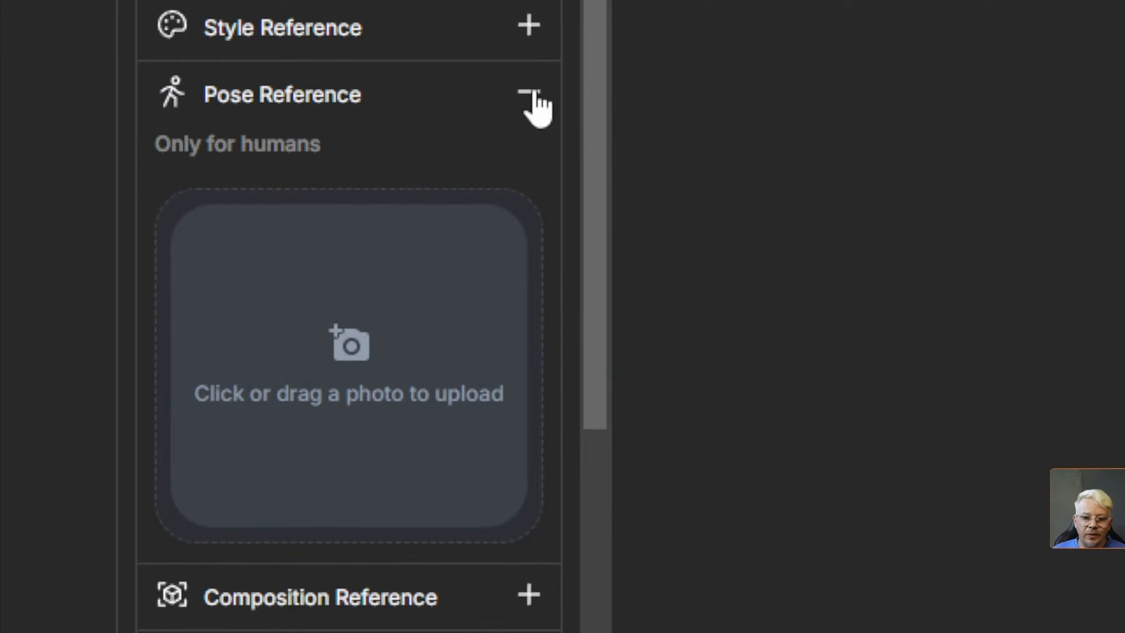
pyautogui.click(532, 95)
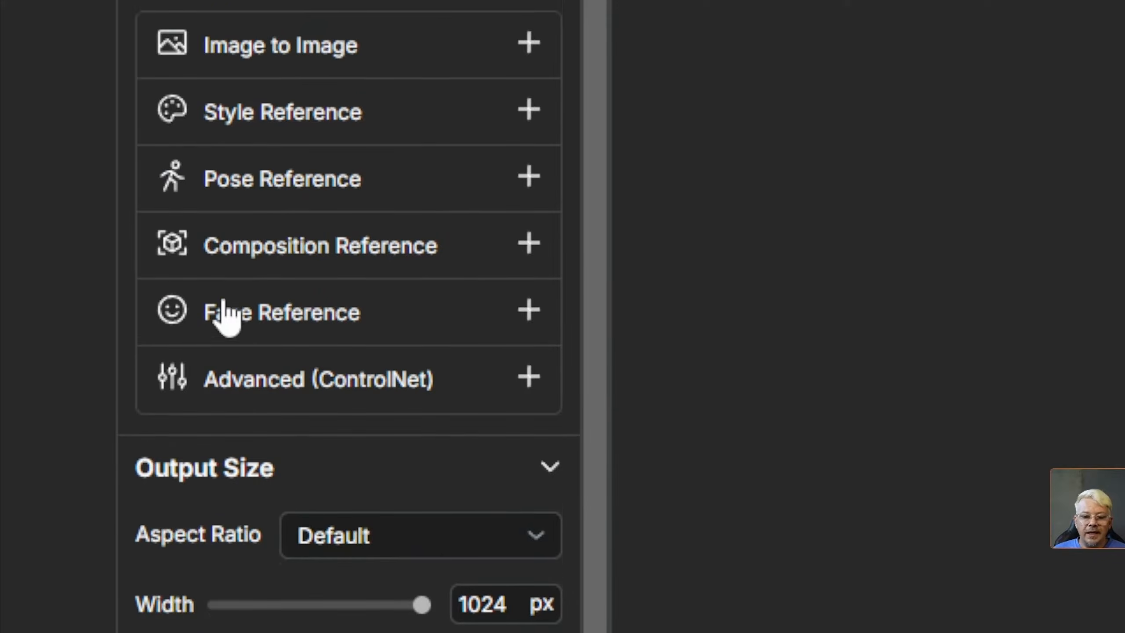
pyautogui.click(530, 311)
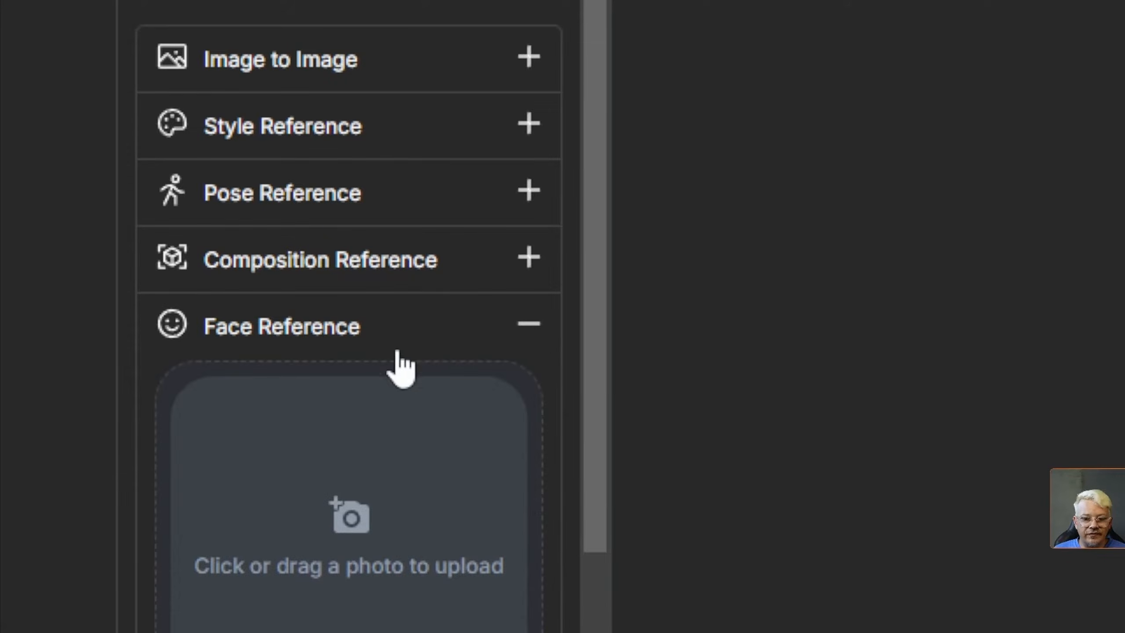
pyautogui.scroll(-3, 399, 336)
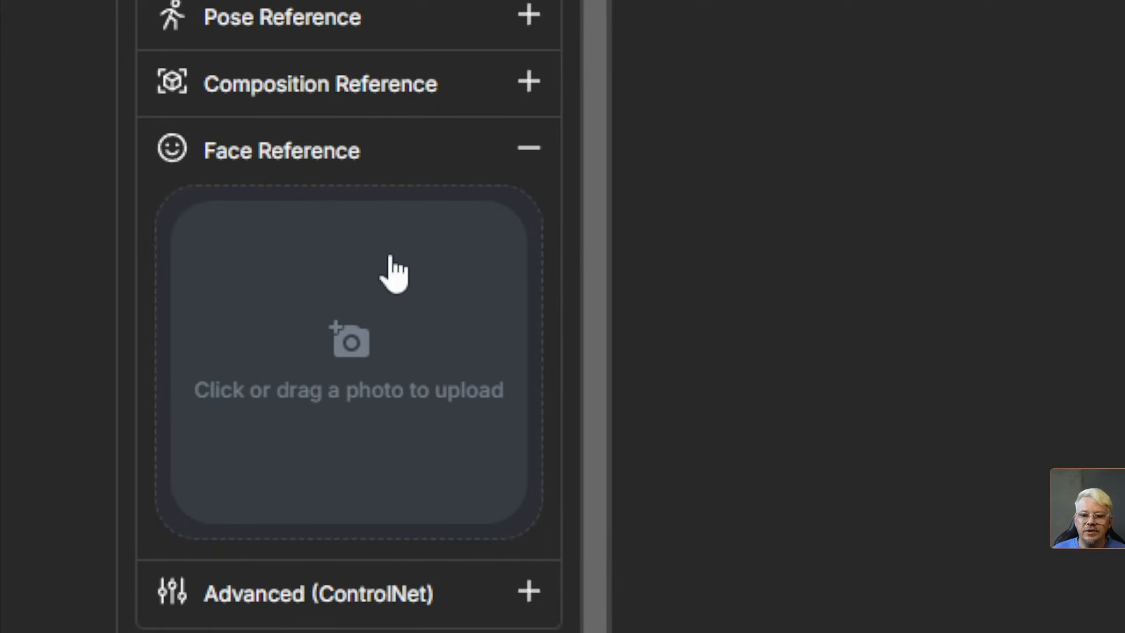
pyautogui.click(528, 149)
# Try Advanced (ControlNet) guidance on the rose photo with Depth mode and a higher control weight, and delete the photo again
pyautogui.click(528, 392)
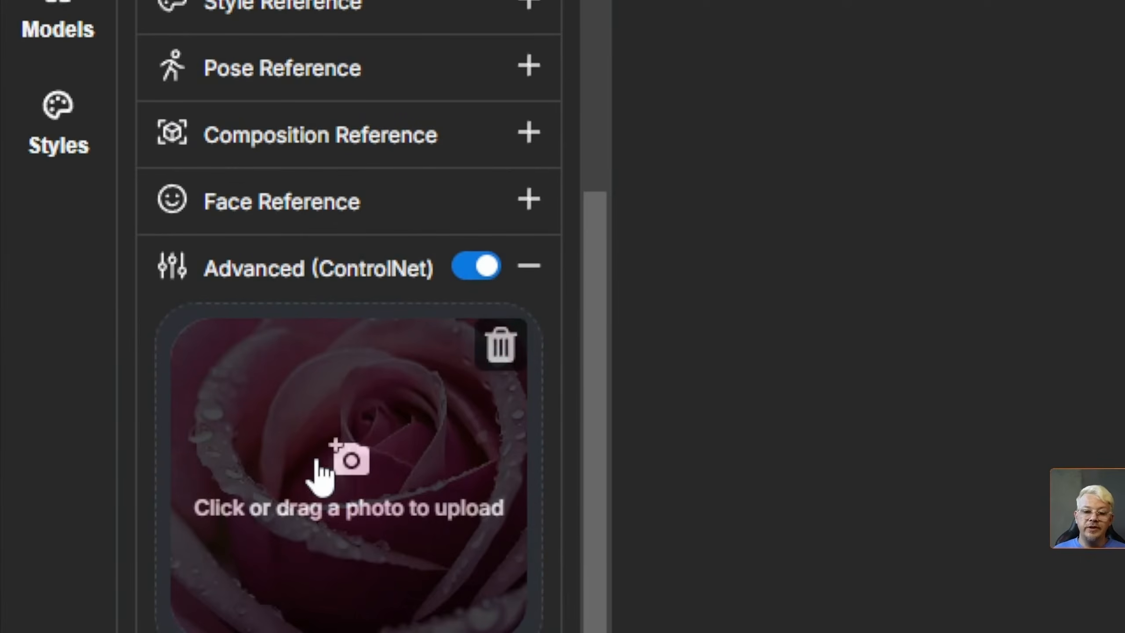
pyautogui.scroll(-5, 427, 460)
pyautogui.click(356, 306)
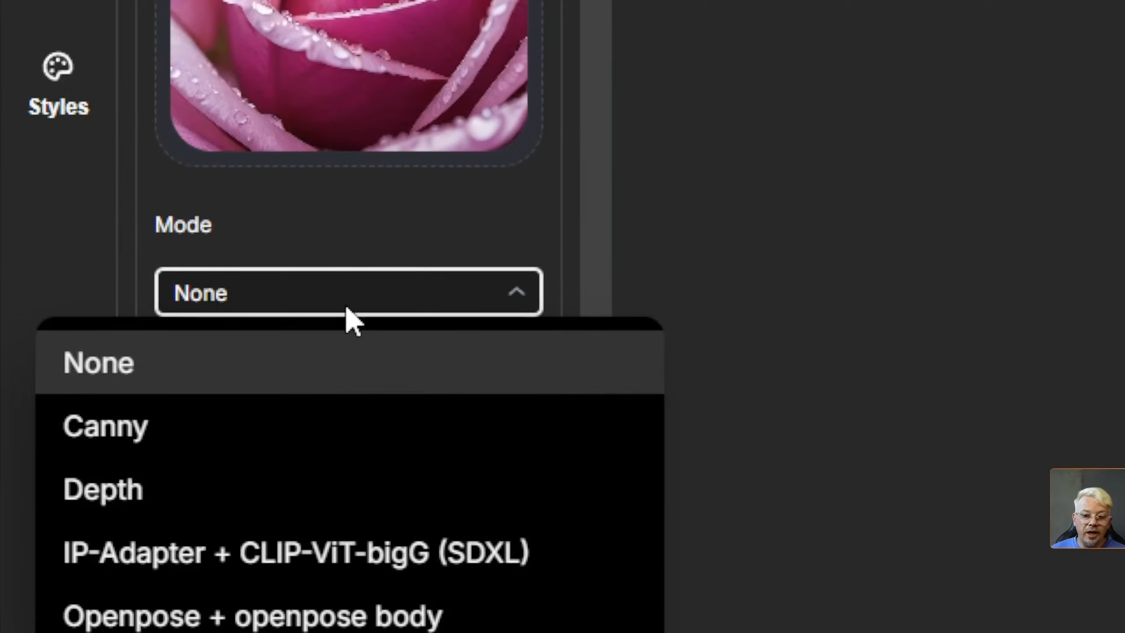
pyautogui.click(343, 487)
pyautogui.scroll(-3, 326, 158)
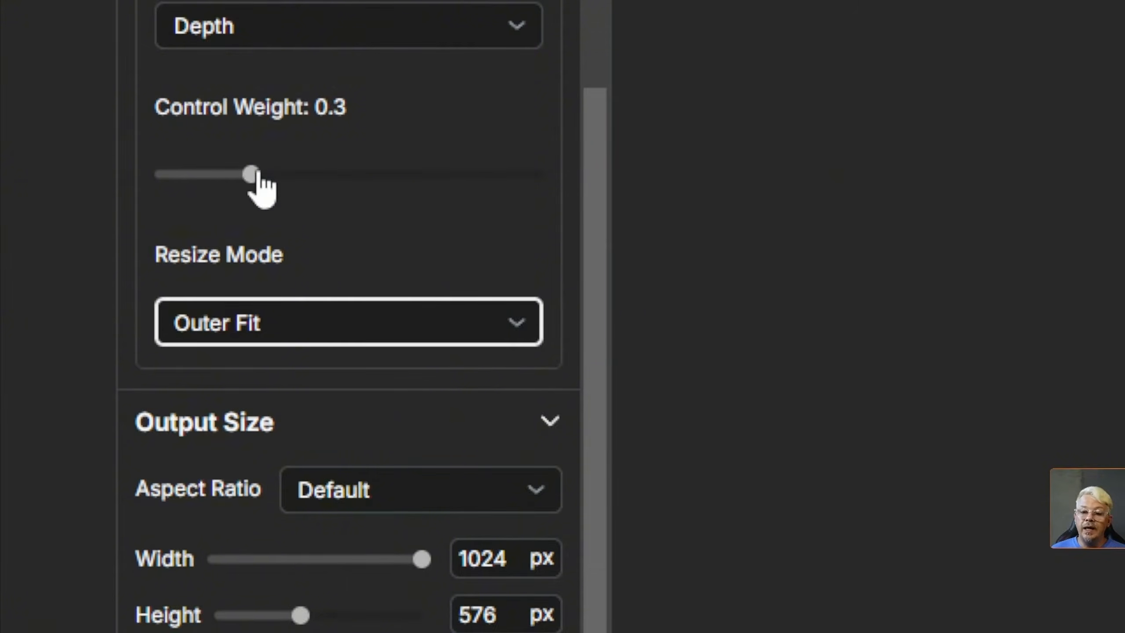
pyautogui.moveTo(252, 174); pyautogui.dragTo(424, 177)
pyautogui.scroll(4, 467, 335)
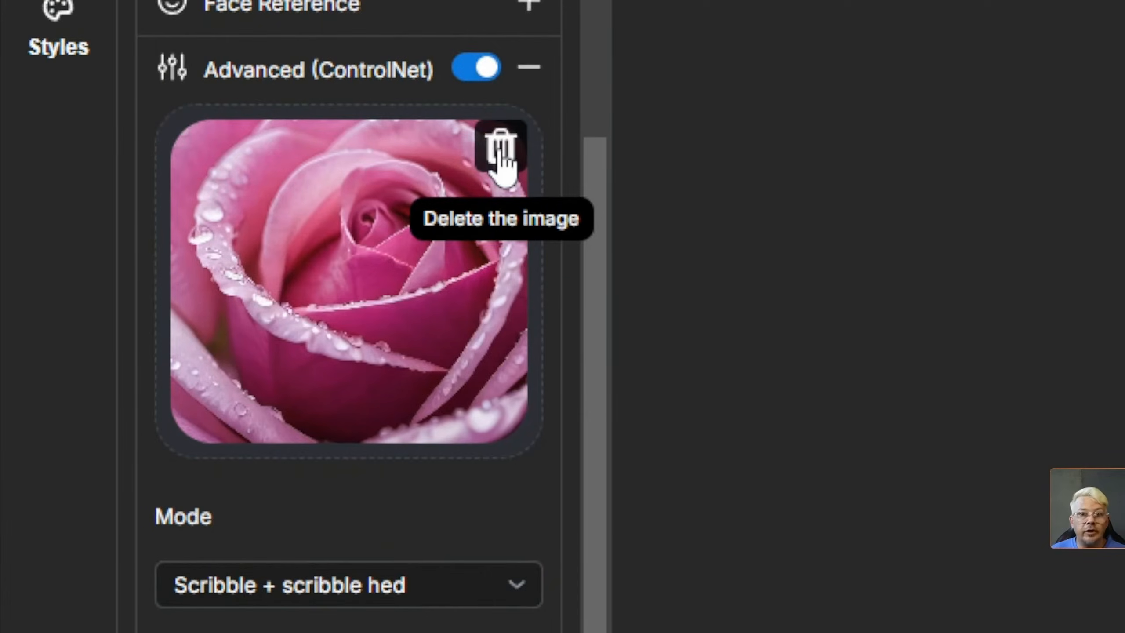
pyautogui.click(501, 150)
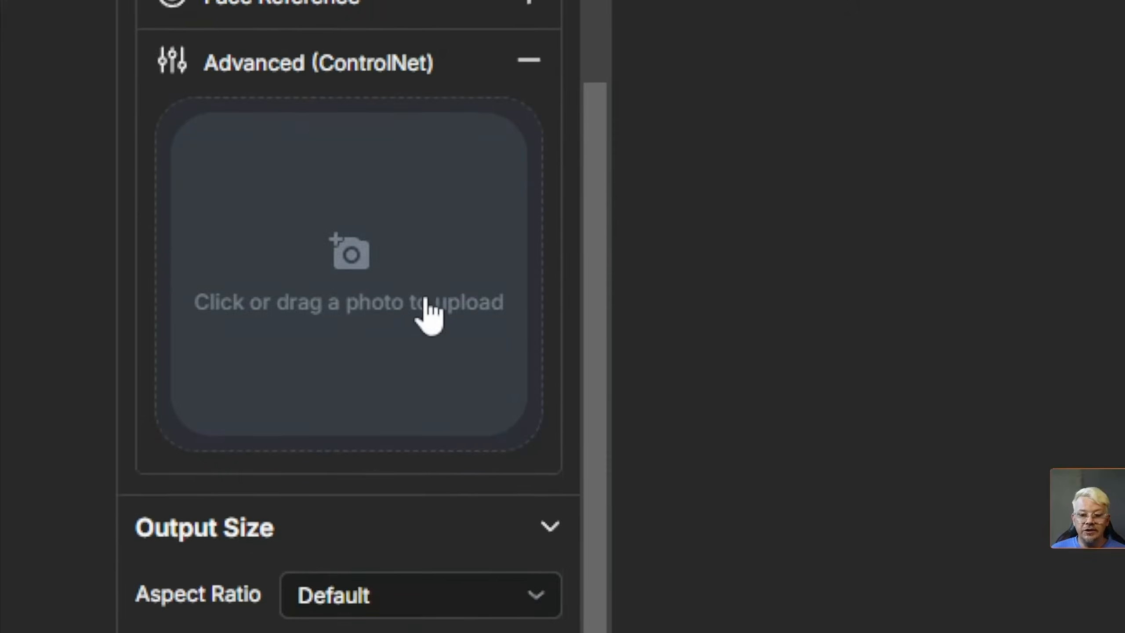
pyautogui.click(527, 63)
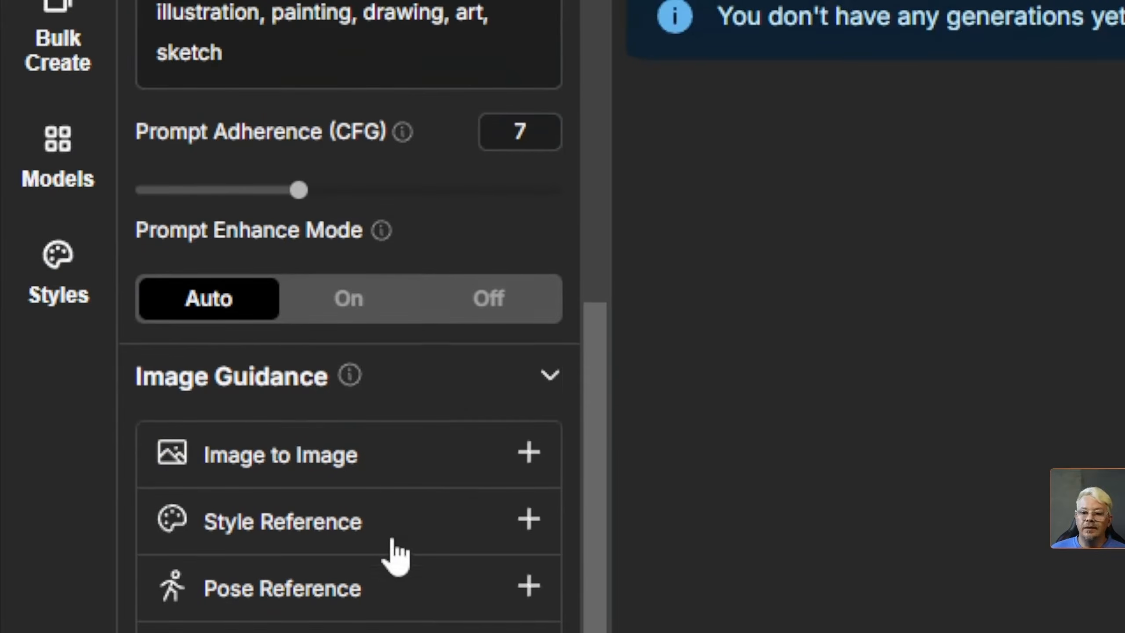
# Collapse the Image Guidance section and set the output aspect ratio to Cinema 16:9
pyautogui.click(549, 376)
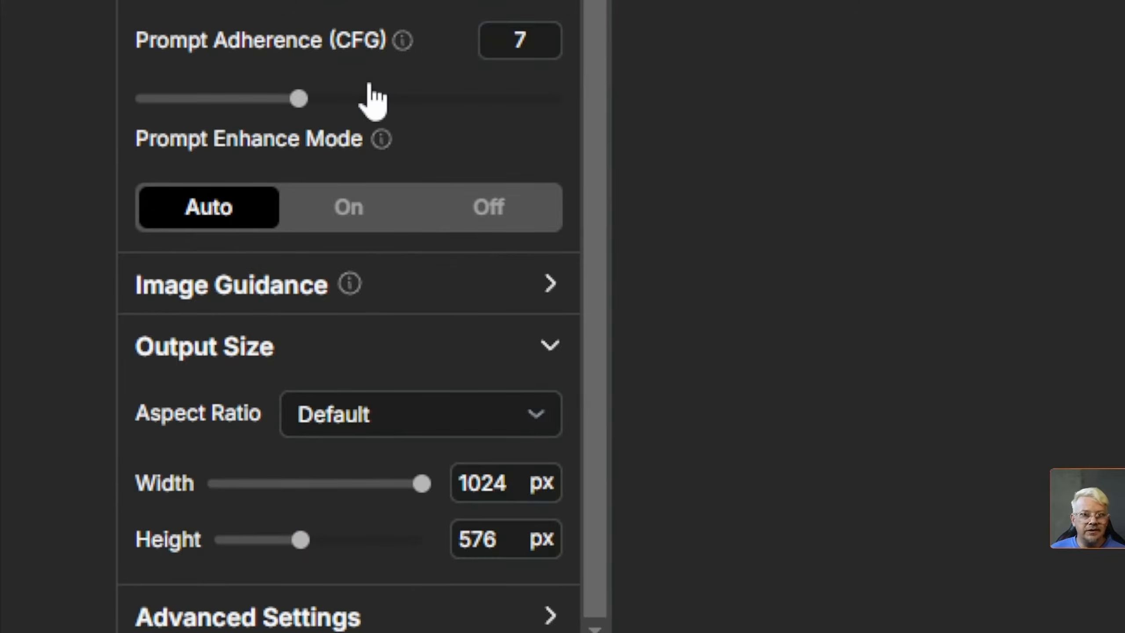
pyautogui.click(459, 416)
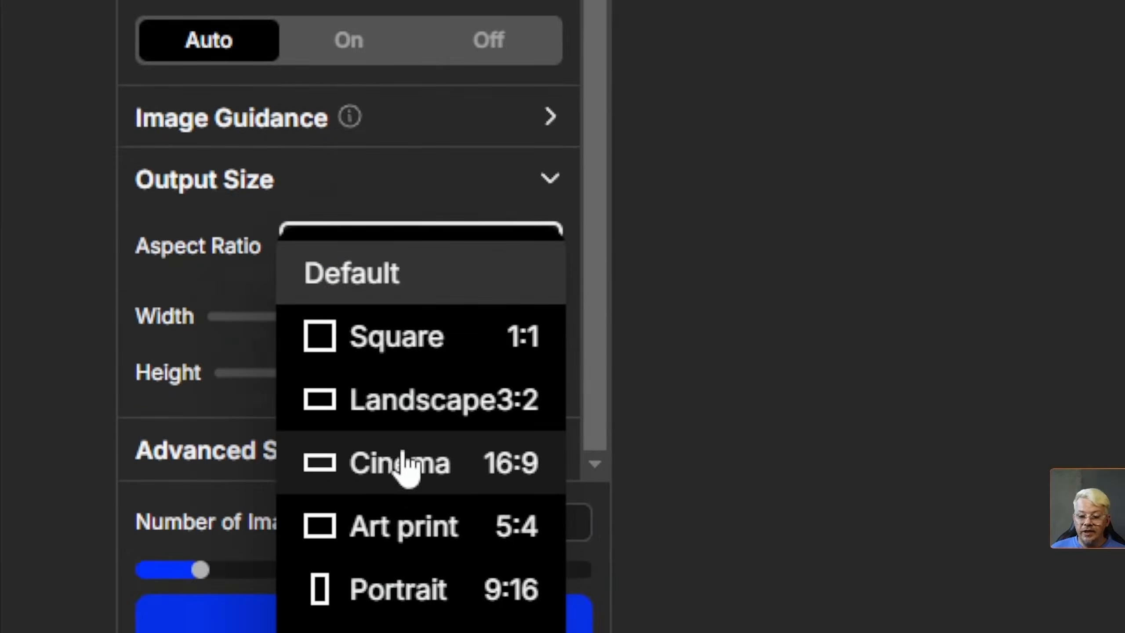
pyautogui.click(403, 341)
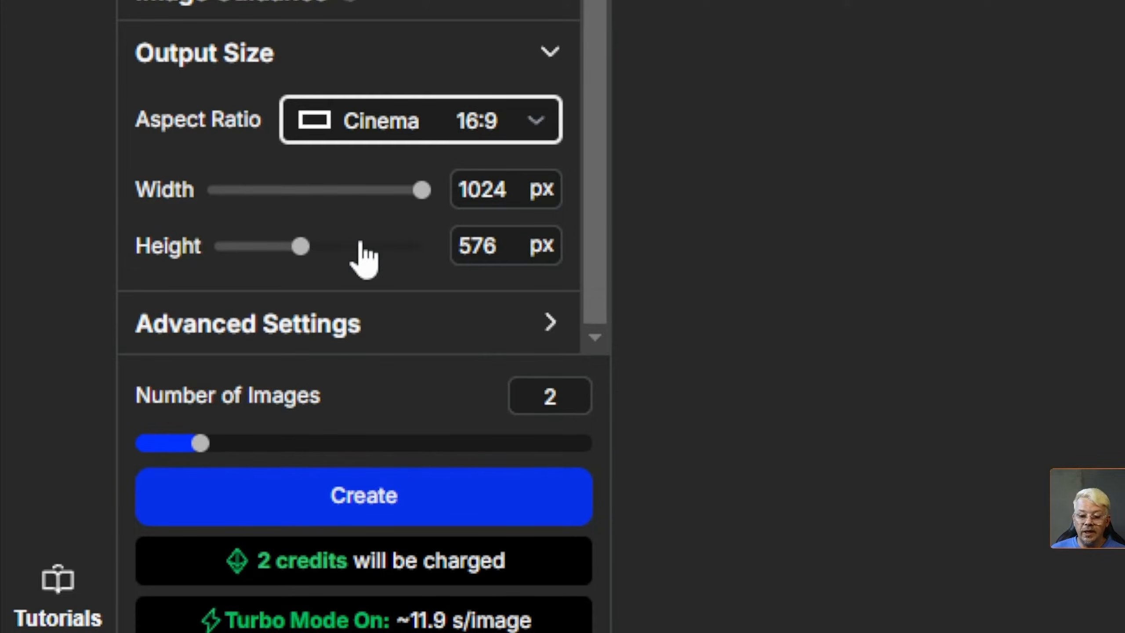
# Review the Advanced Settings, including the available samplers, keeping DPM++ 2M SDE Karras, and collapse the section
pyautogui.click(327, 330)
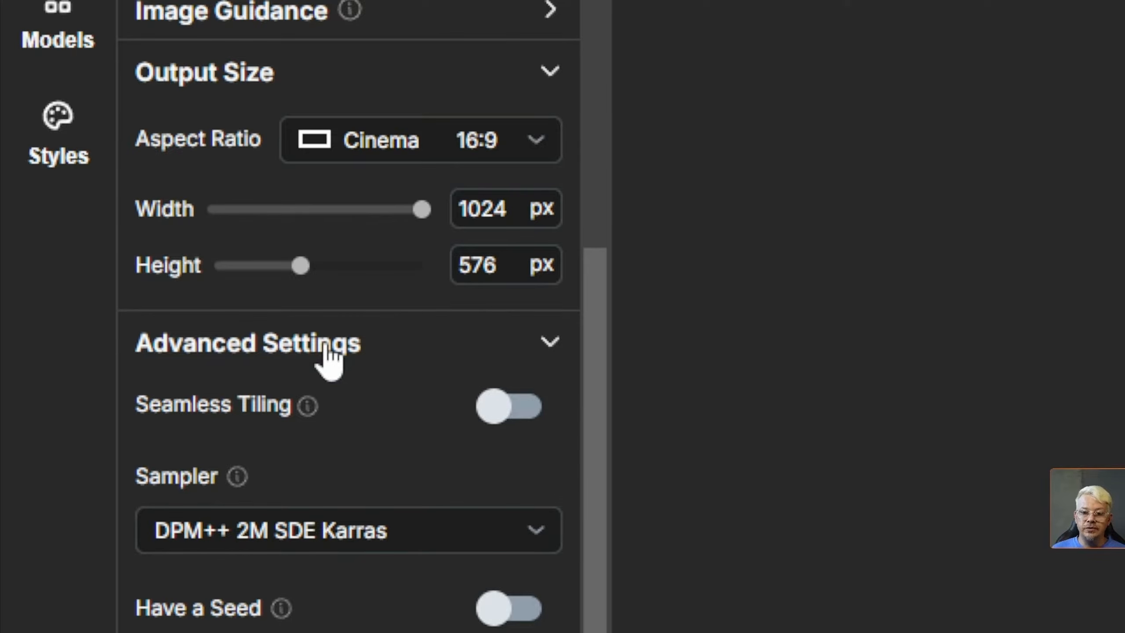
pyautogui.scroll(-2, 397, 427)
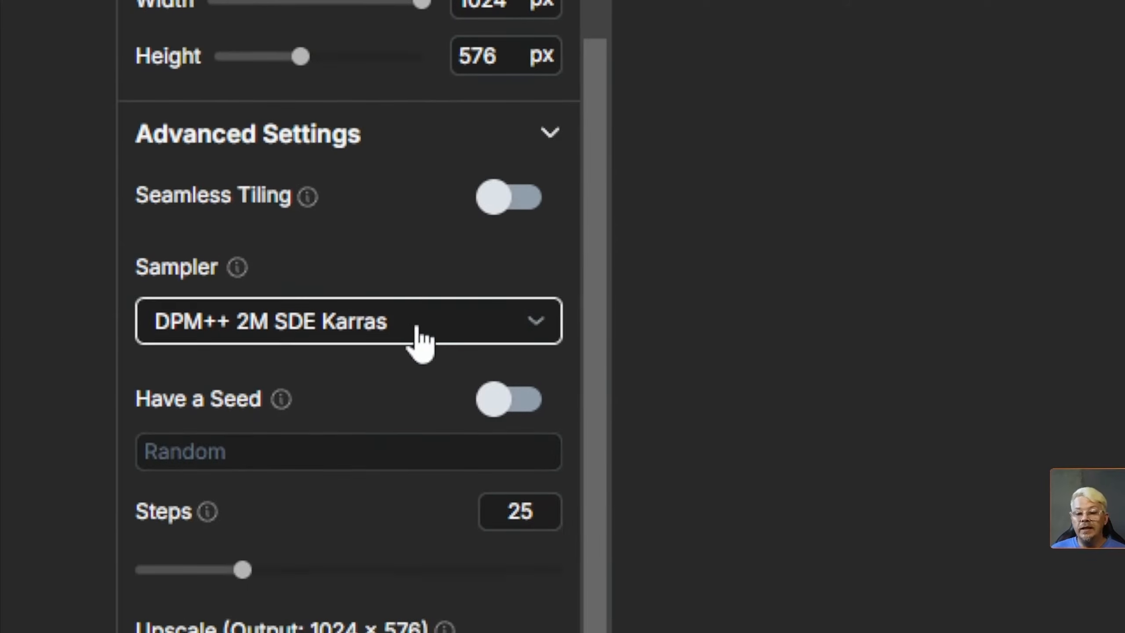
pyautogui.click(414, 337)
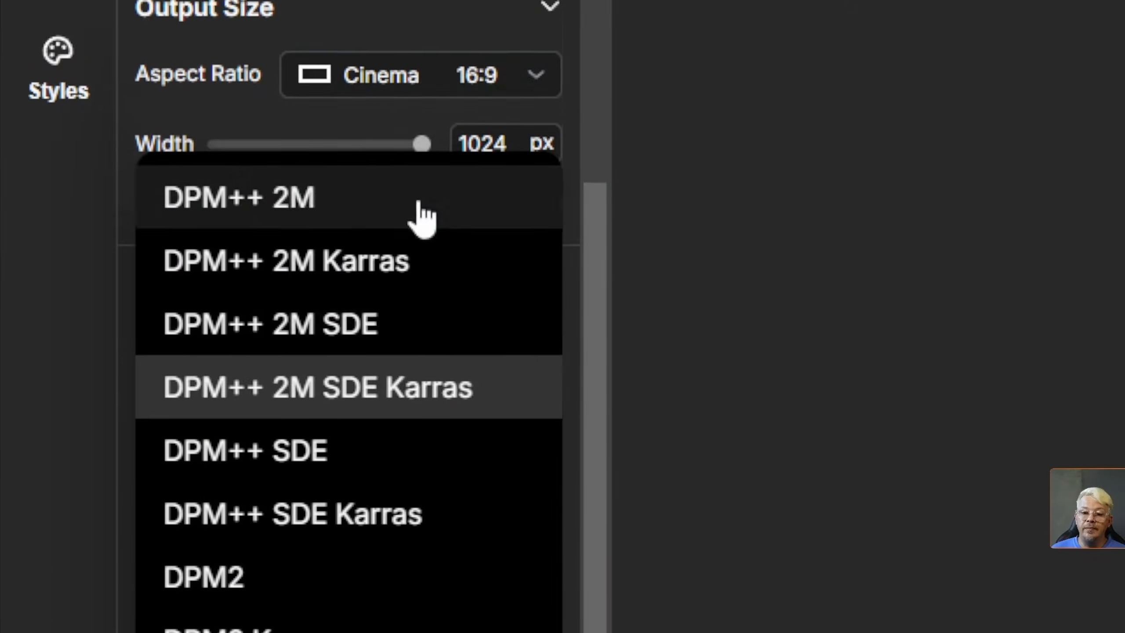
pyautogui.click(326, 311)
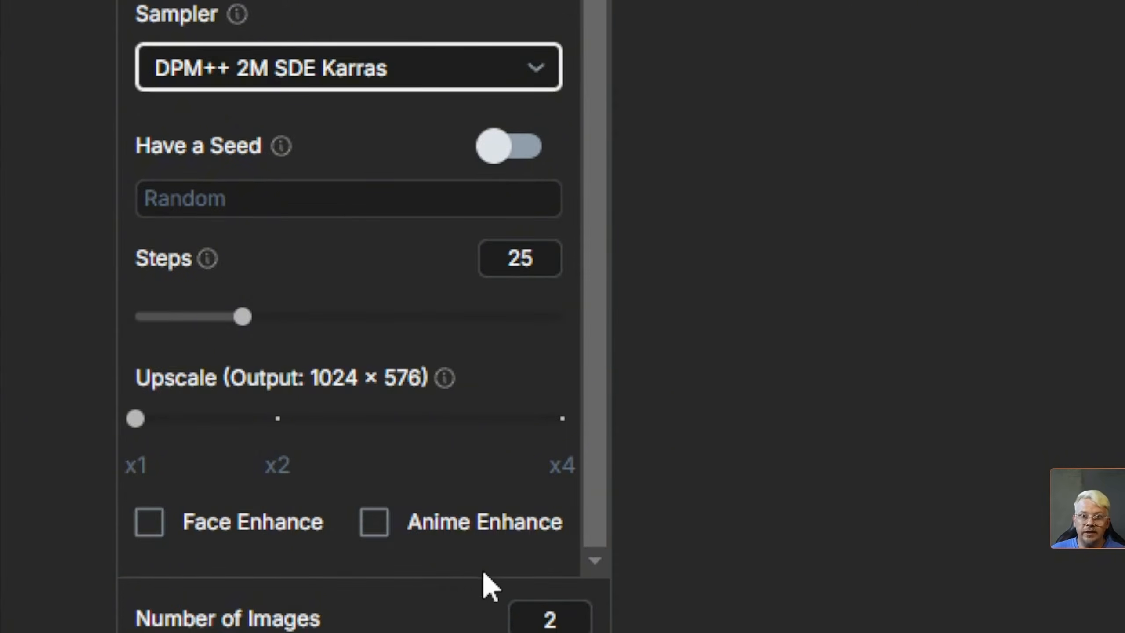
pyautogui.scroll(10, 487, 571)
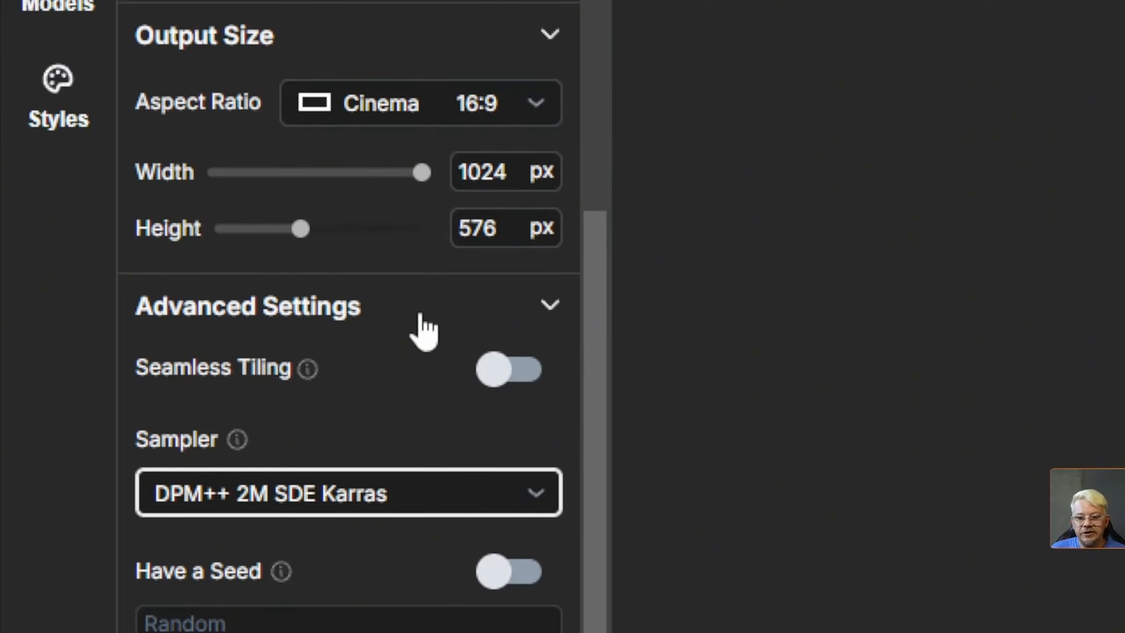
pyautogui.click(546, 321)
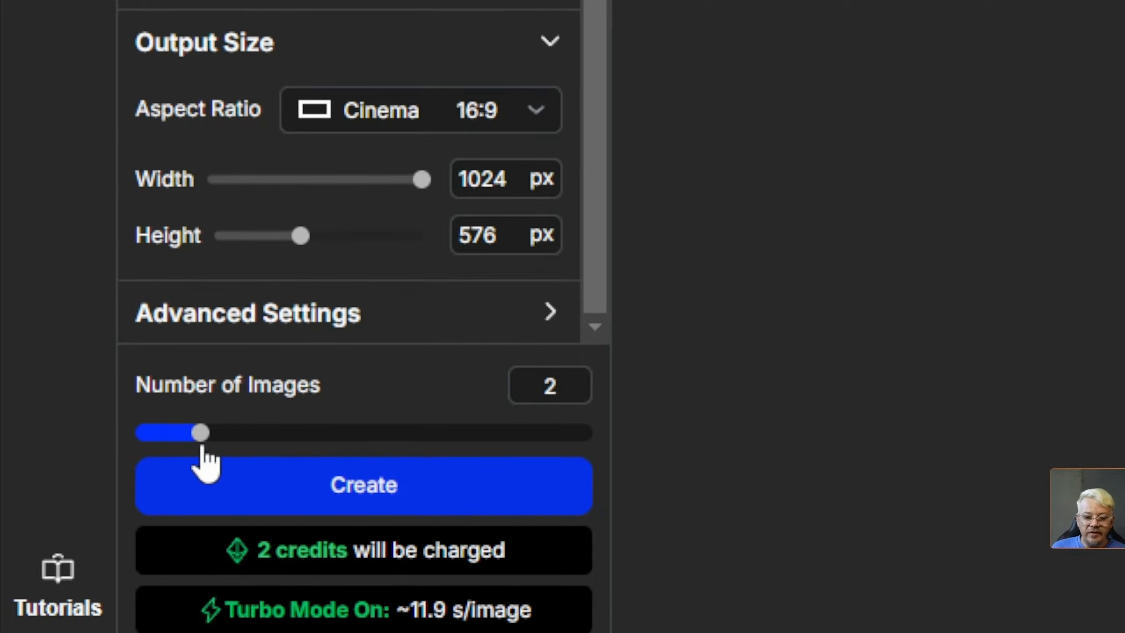
# Set the number of images to 4 and generate the butterfly images
pyautogui.click(559, 389)
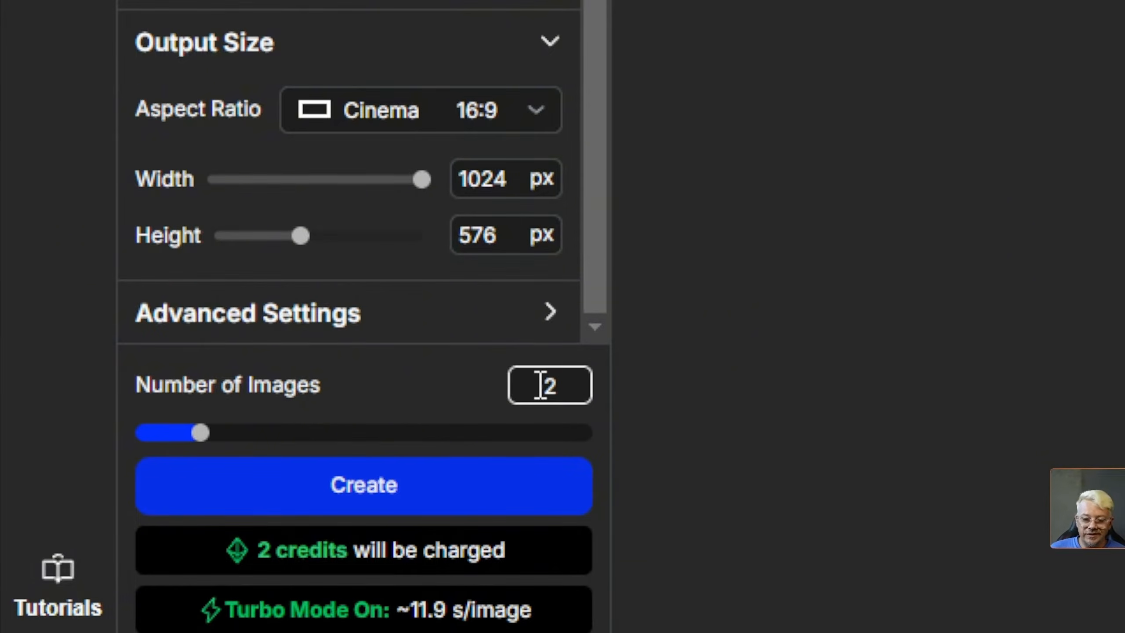
pyautogui.moveTo(540, 385); pyautogui.dragTo(644, 372)
pyautogui.write('4')
pyautogui.click(392, 491)
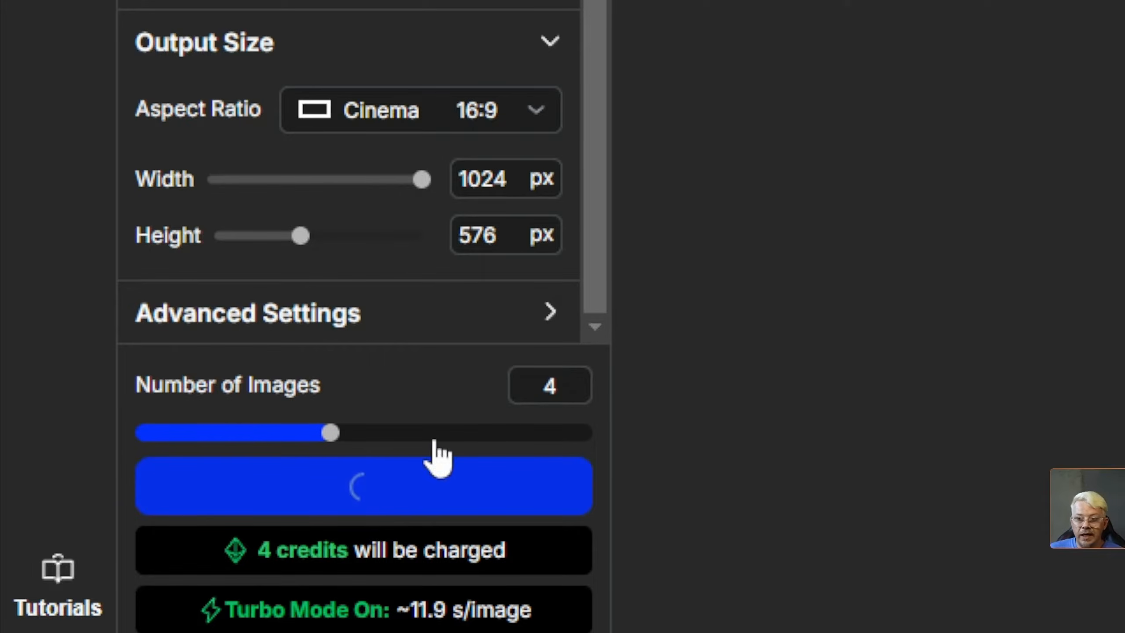
# Save the current generation settings as a named custom preset for the OpenArt SDXL model
pyautogui.scroll(3, 392, 277)
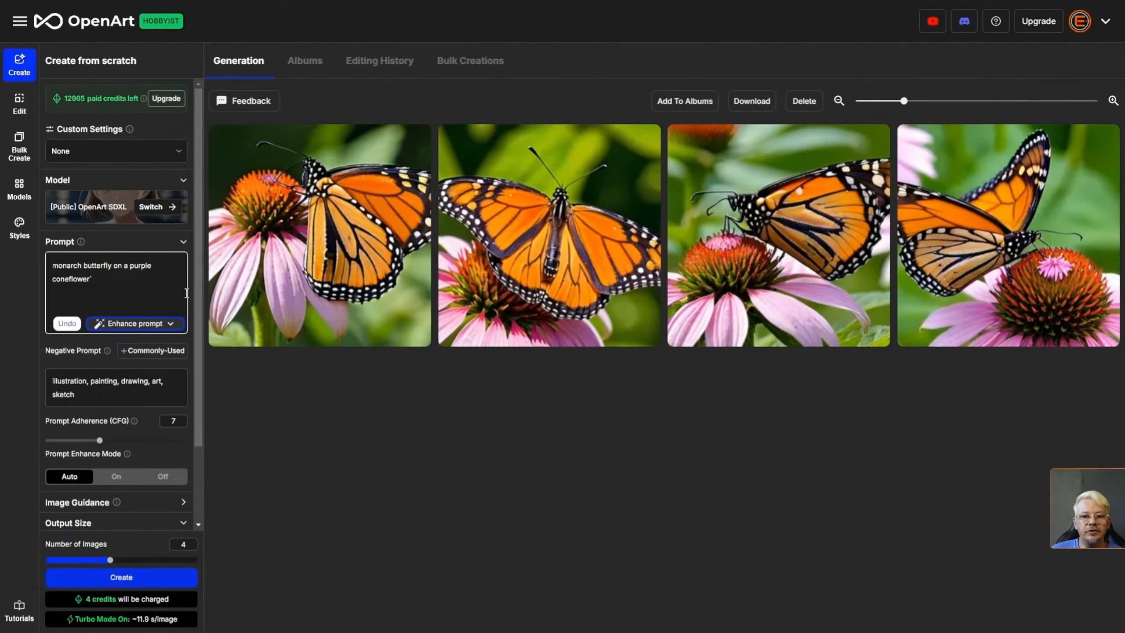
pyautogui.click(120, 151)
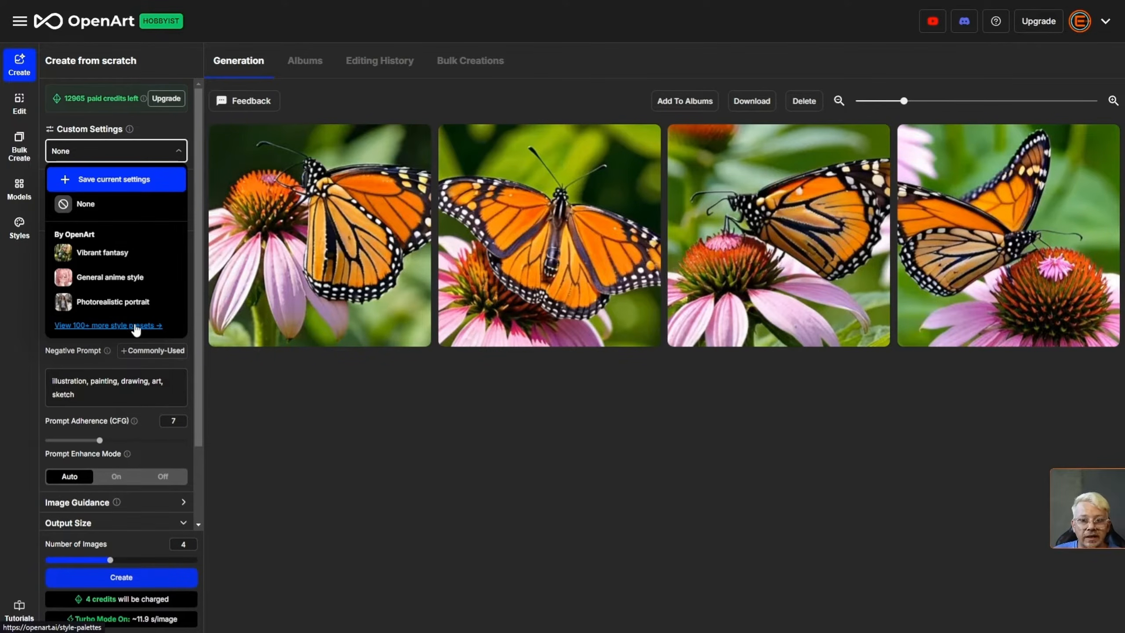
pyautogui.click(115, 192)
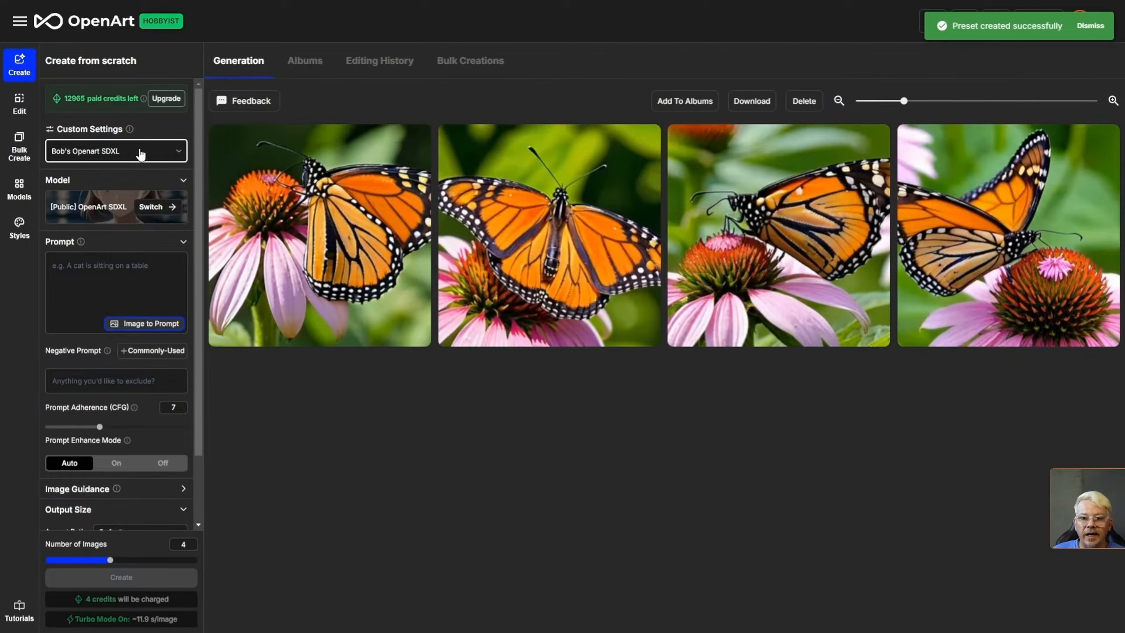
pyautogui.click(141, 153)
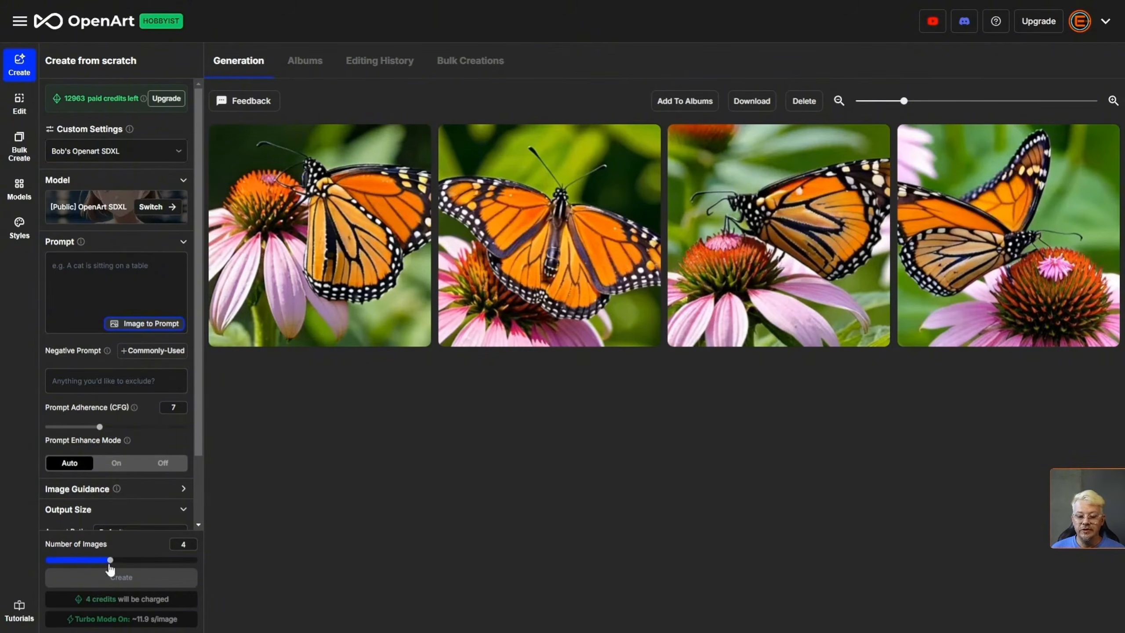
# Try 2 and more images to compare the credit charge, and open the prompt enhancement options for "Dog on a bicycle"
pyautogui.moveTo(109, 560); pyautogui.dragTo(67, 560)
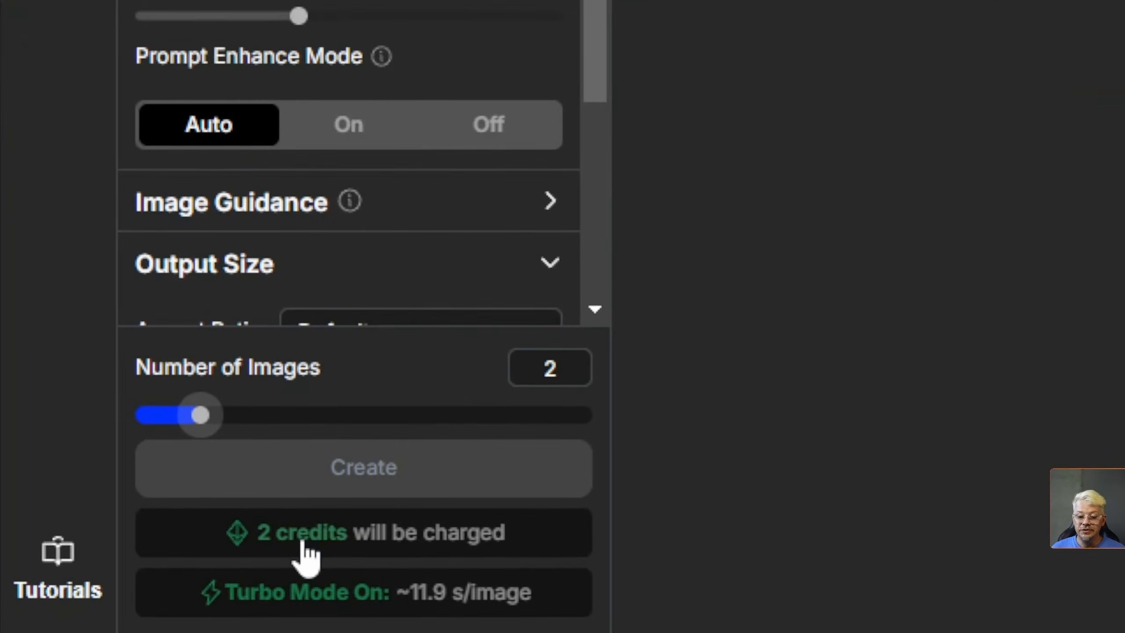
pyautogui.moveTo(201, 414); pyautogui.dragTo(353, 418)
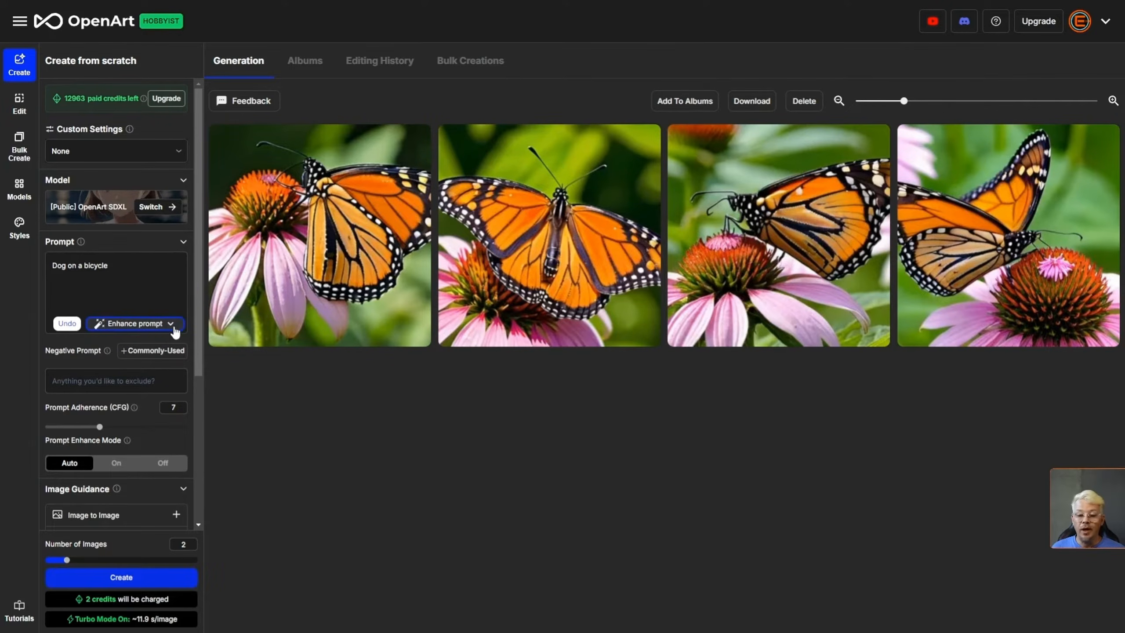
pyautogui.click(171, 324)
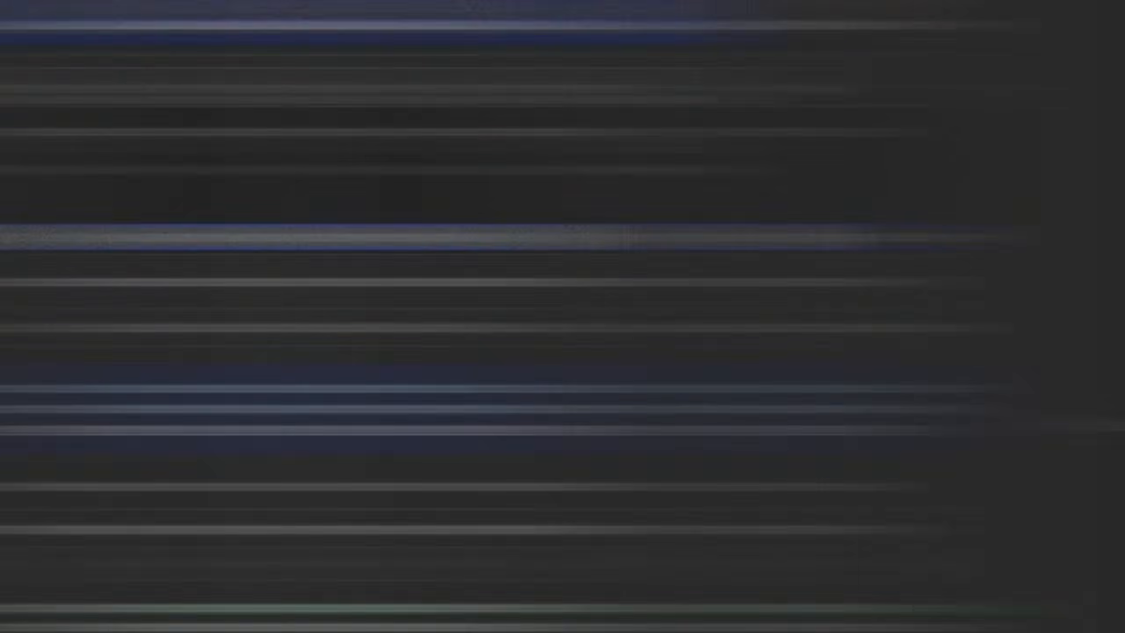
# Look over the Bulk Create page's batch generation settings and return to the OpenArt home page
pyautogui.click(17, 145)
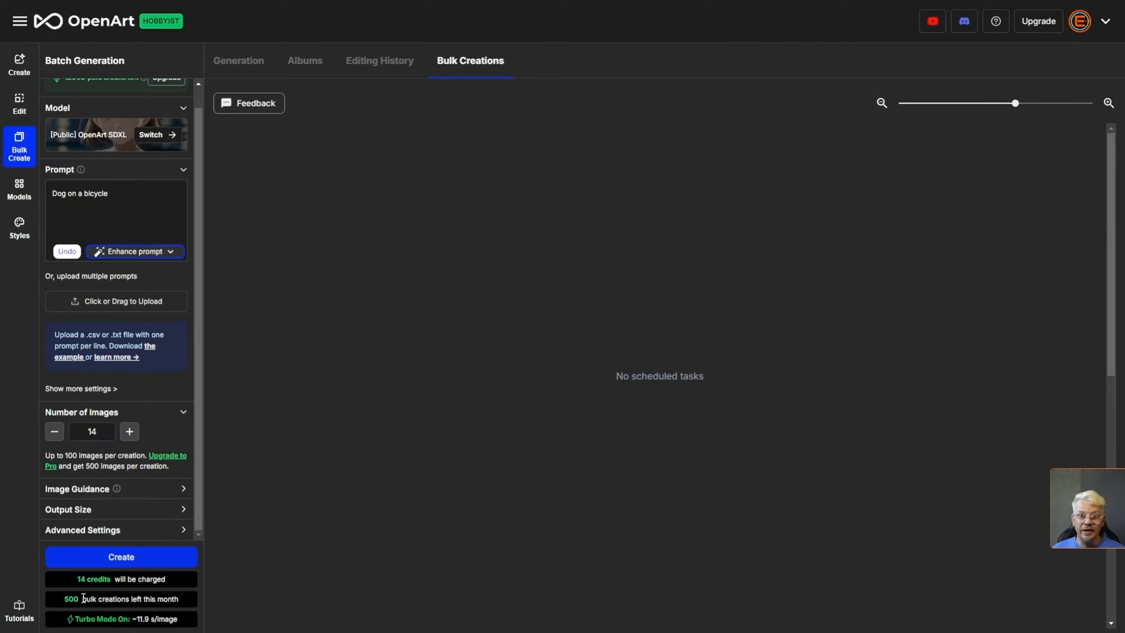
pyautogui.click(101, 24)
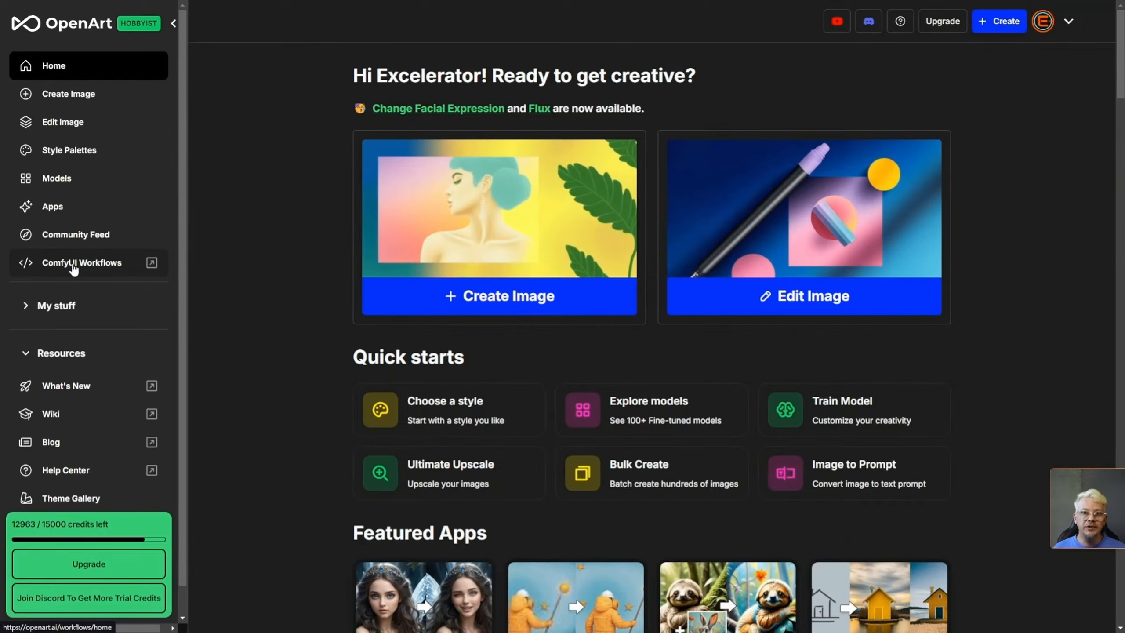
# Look over the featured ComfyUI workflows and return to the OpenArt home page
pyautogui.click(90, 261)
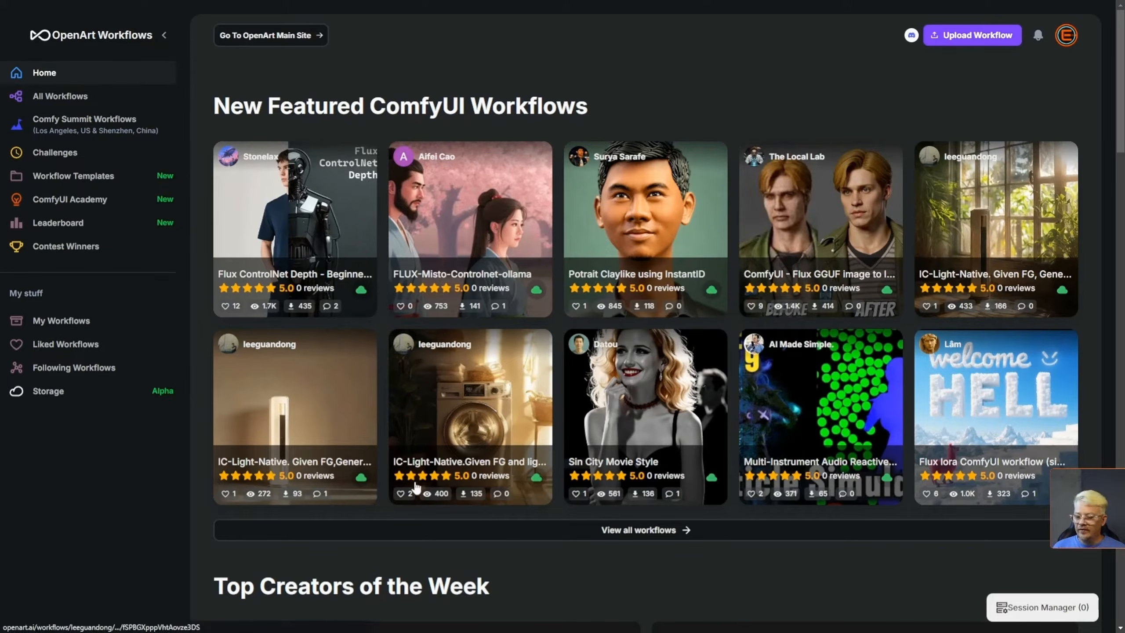
pyautogui.scroll(-1, 645, 533)
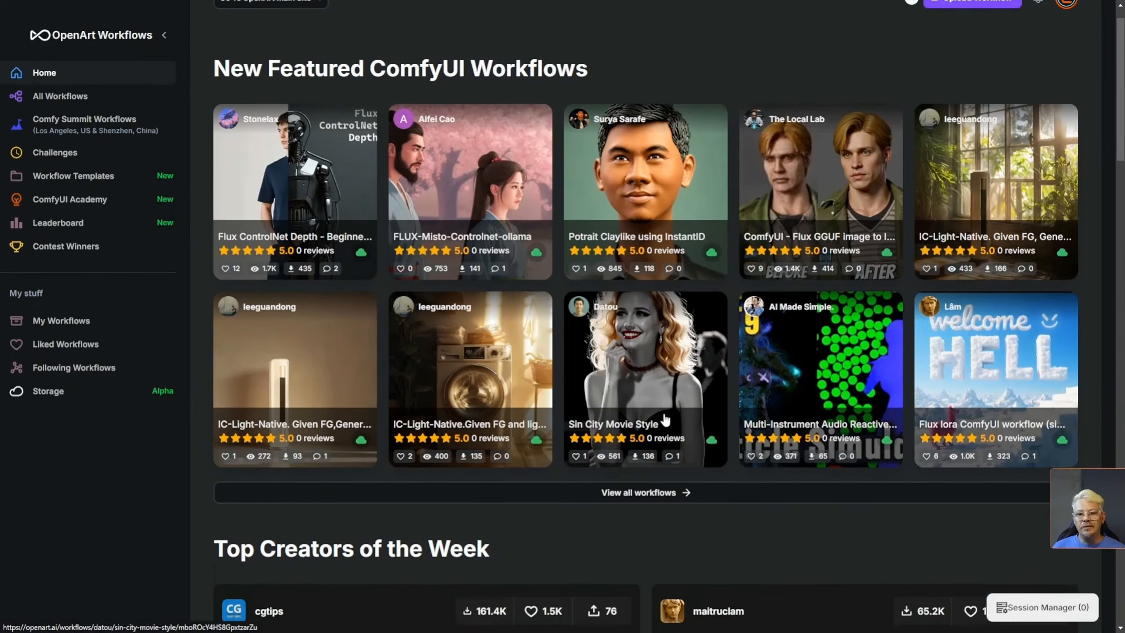
pyautogui.scroll(1, 712, 89)
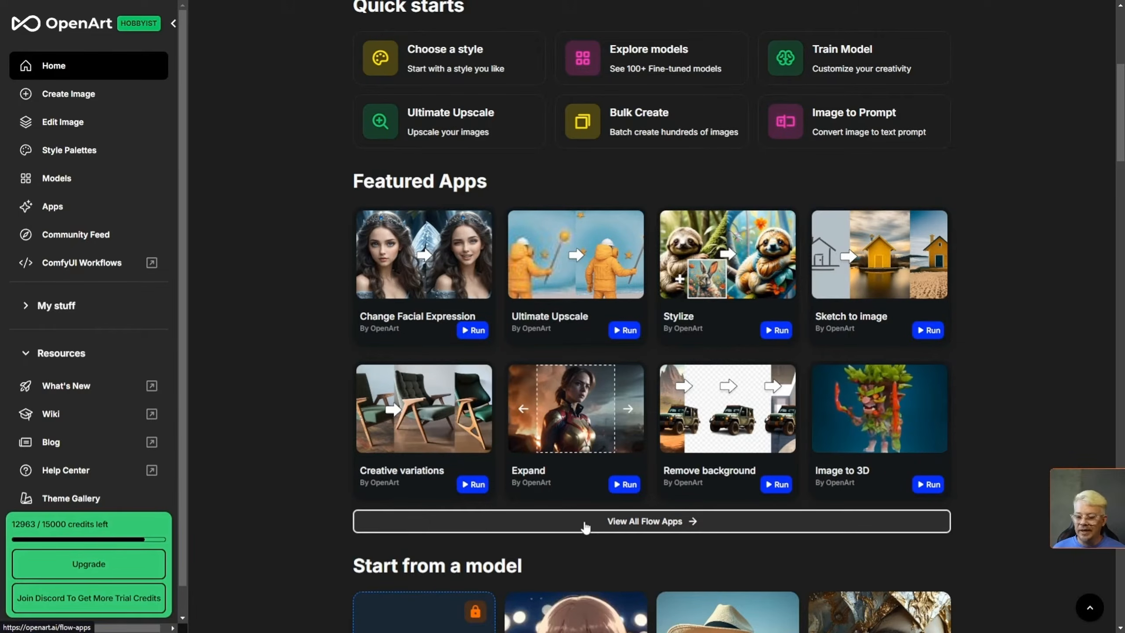
pyautogui.scroll(8, 585, 527)
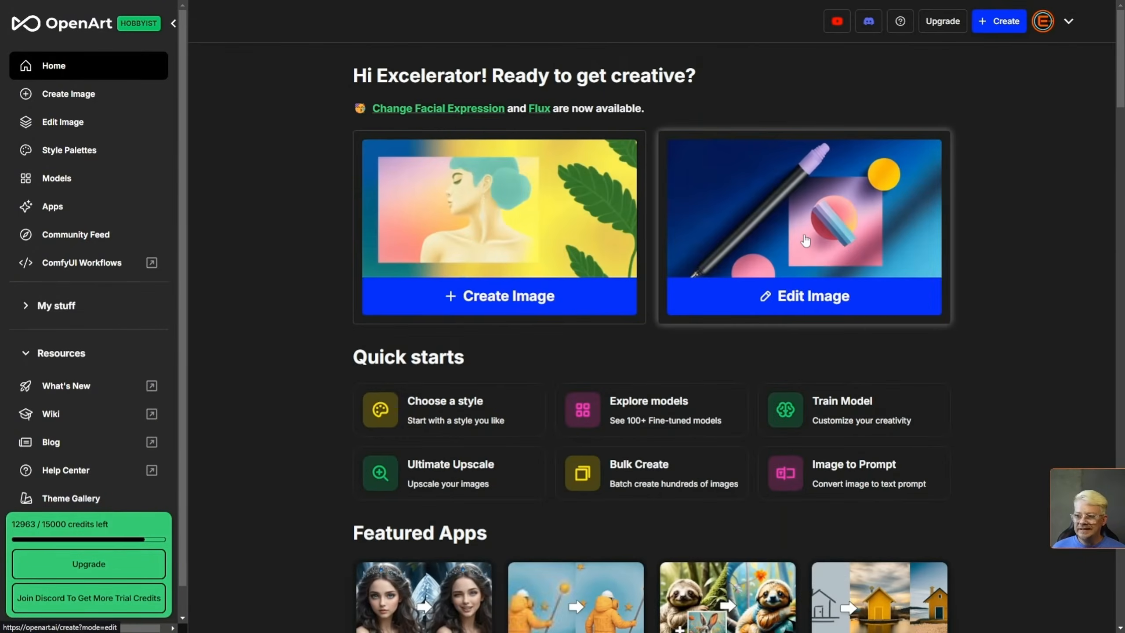
# Open the first generated monarch butterfly image in the image editor and move it slightly on the canvas
pyautogui.click(805, 240)
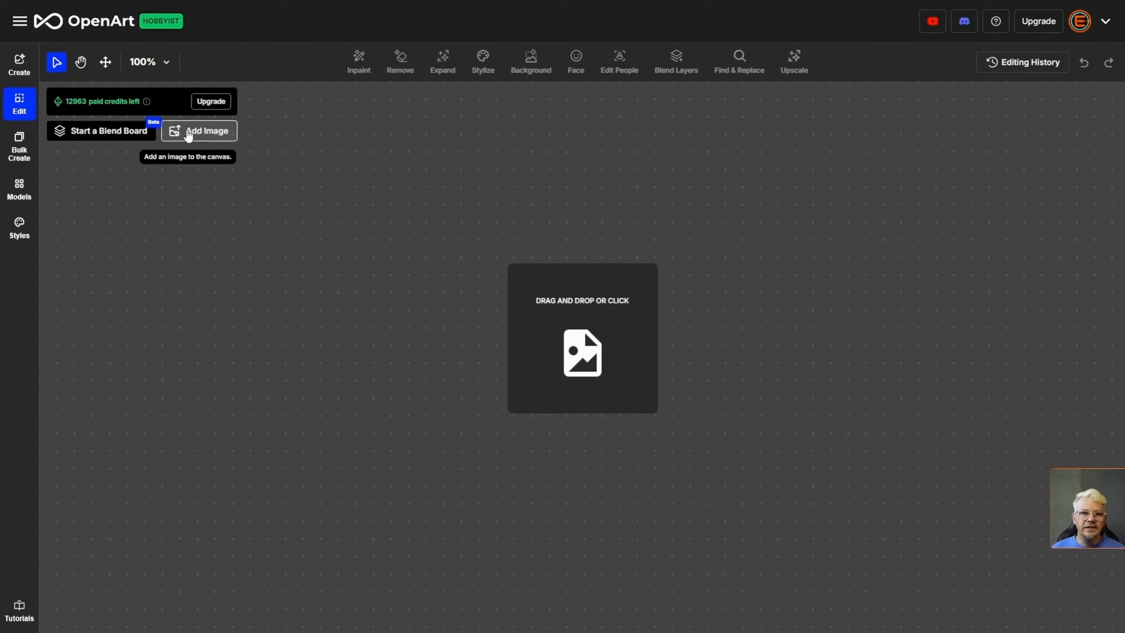
pyautogui.click(19, 73)
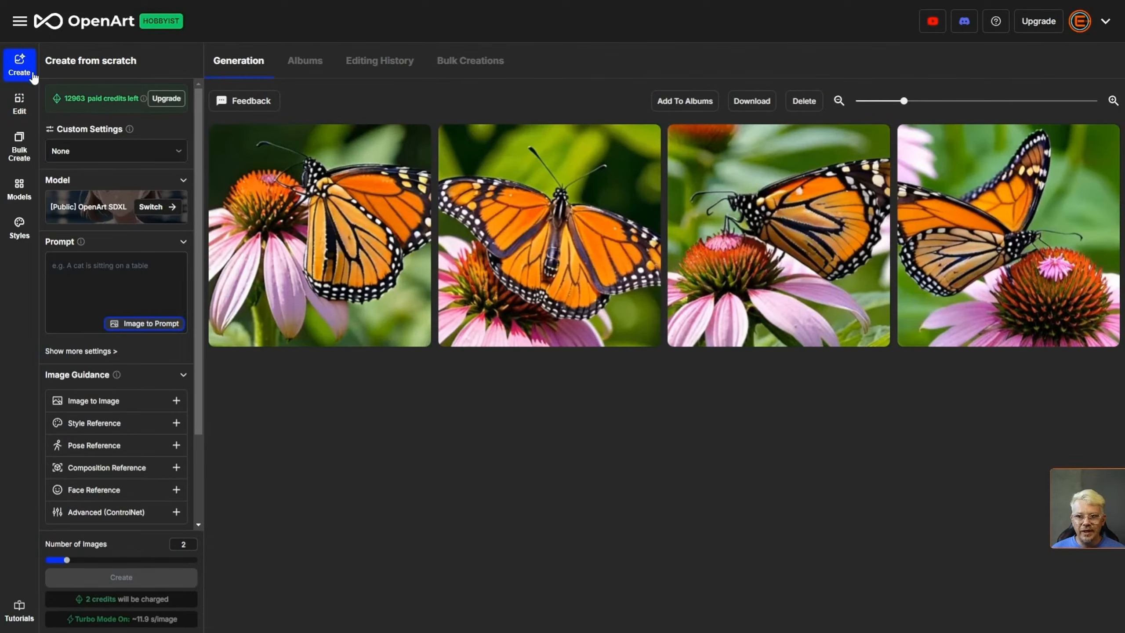
pyautogui.moveTo(221, 141)
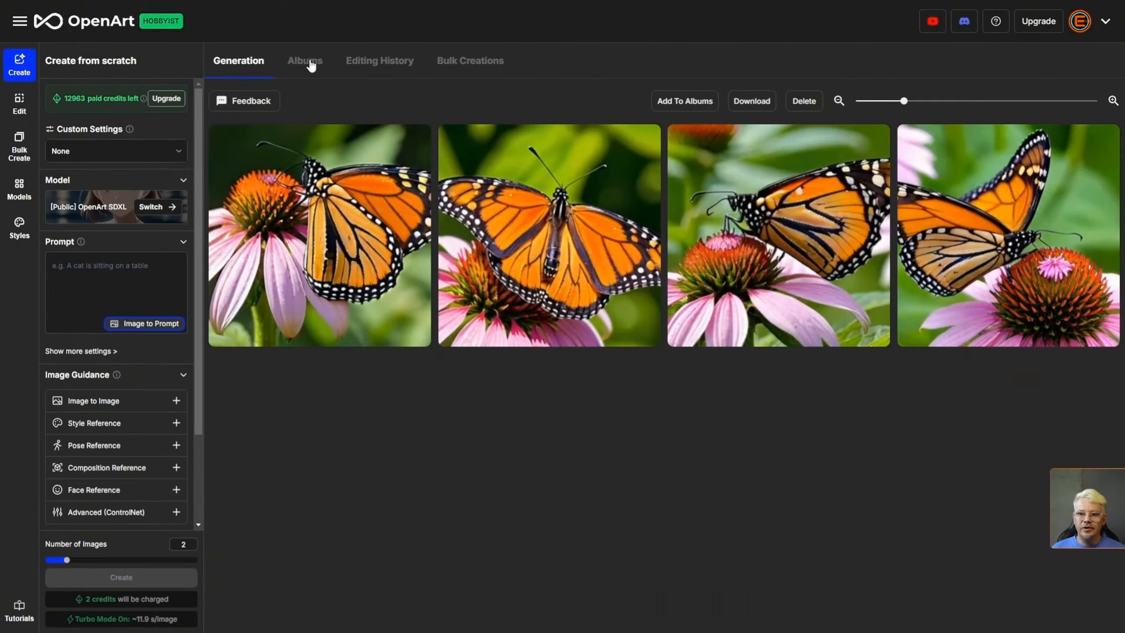
pyautogui.click(846, 99)
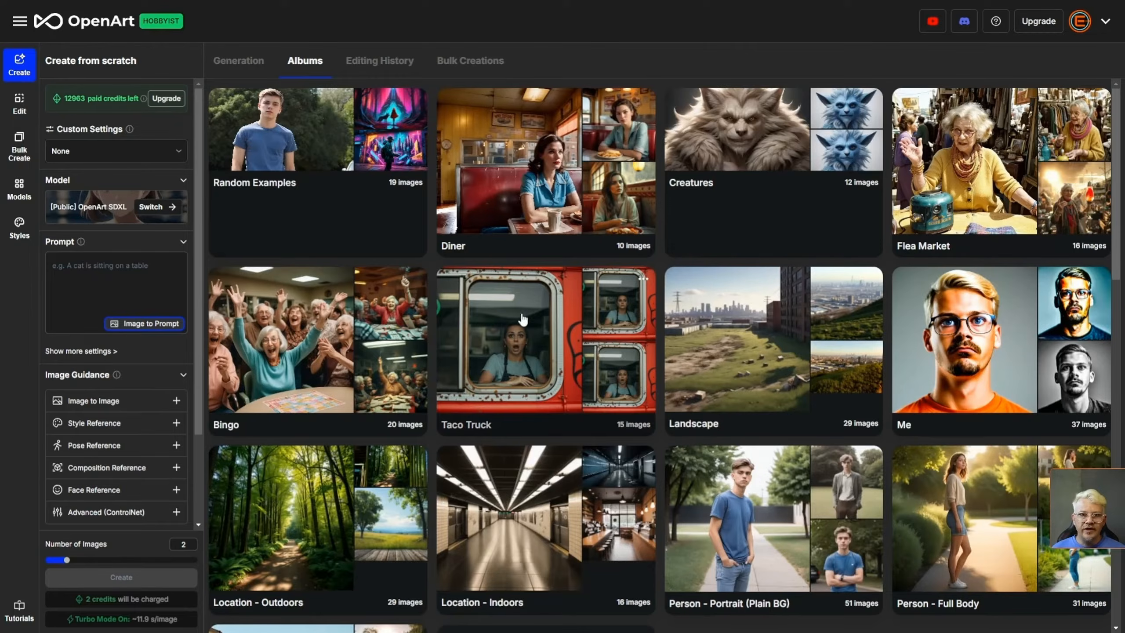
pyautogui.click(260, 62)
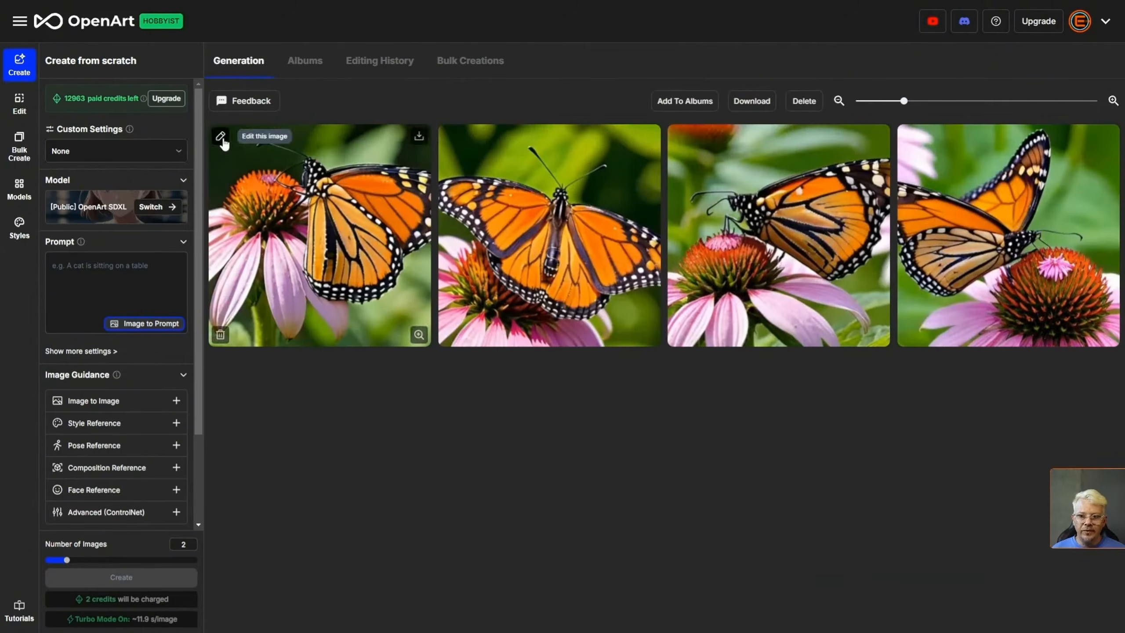
pyautogui.click(221, 140)
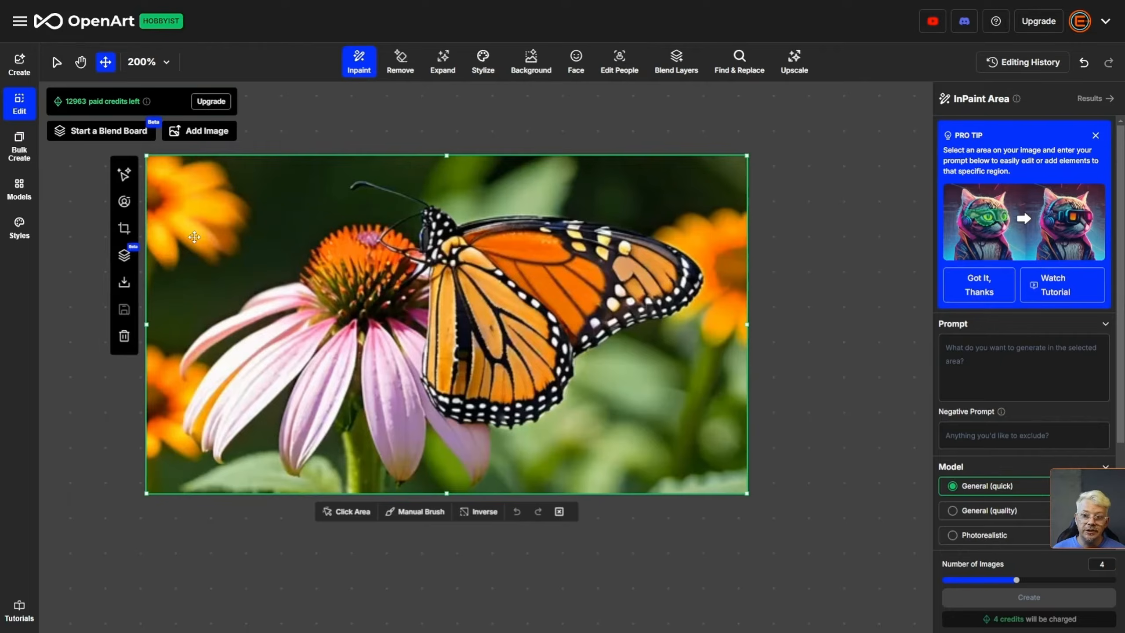
pyautogui.moveTo(193, 237); pyautogui.dragTo(219, 239)
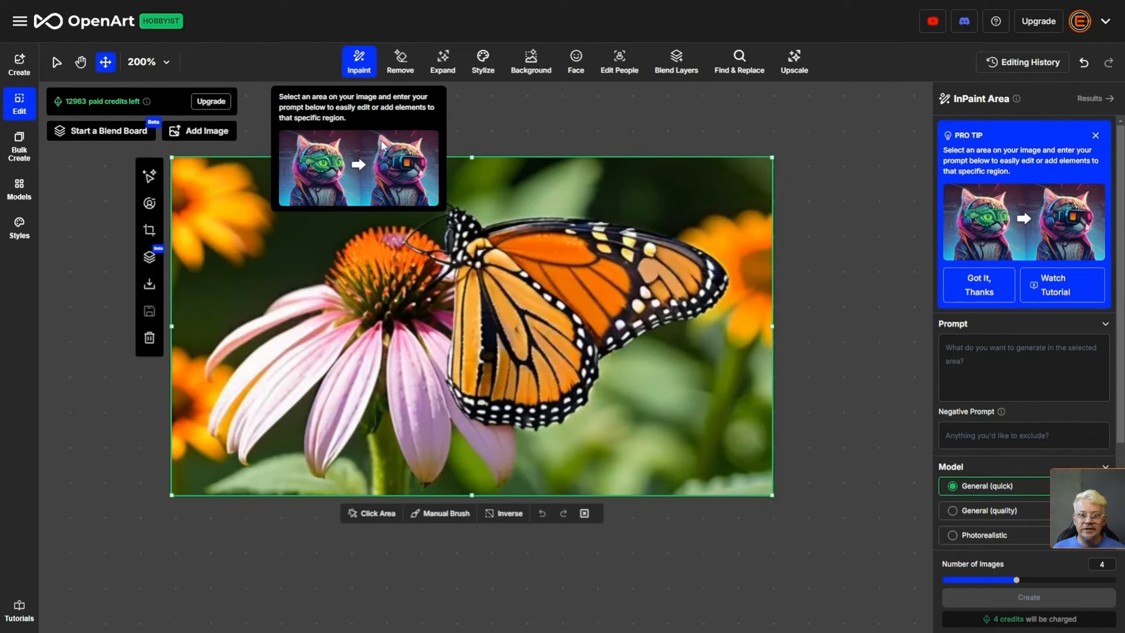
# Examine the image editing tools and the Inpaint selection, prompt, model and advanced settings
pyautogui.click(443, 514)
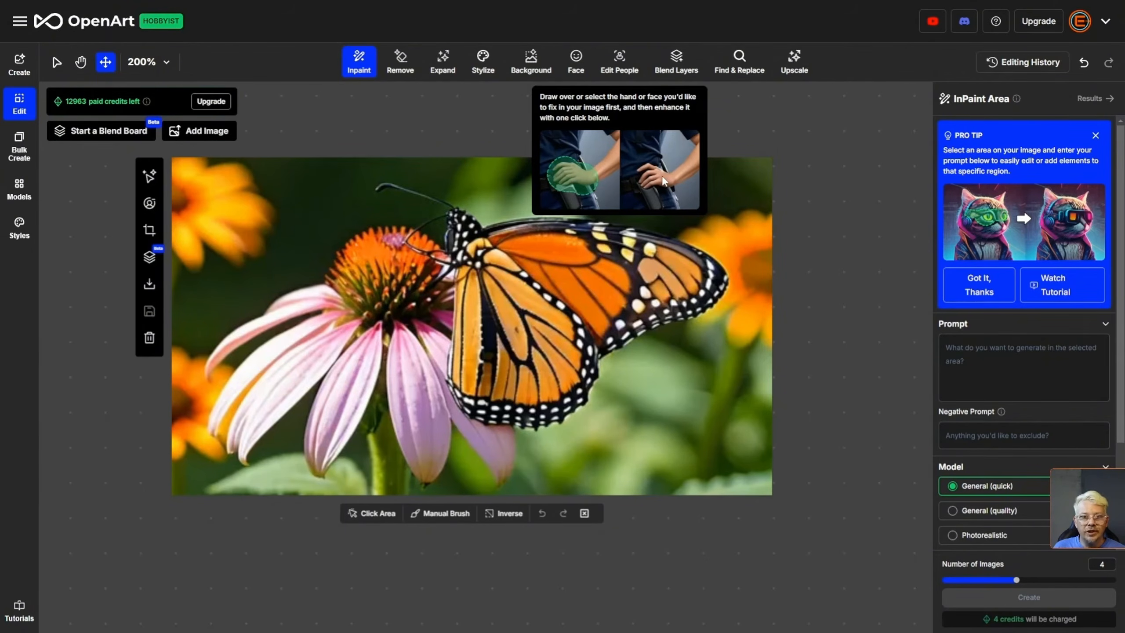
pyautogui.moveTo(737, 72)
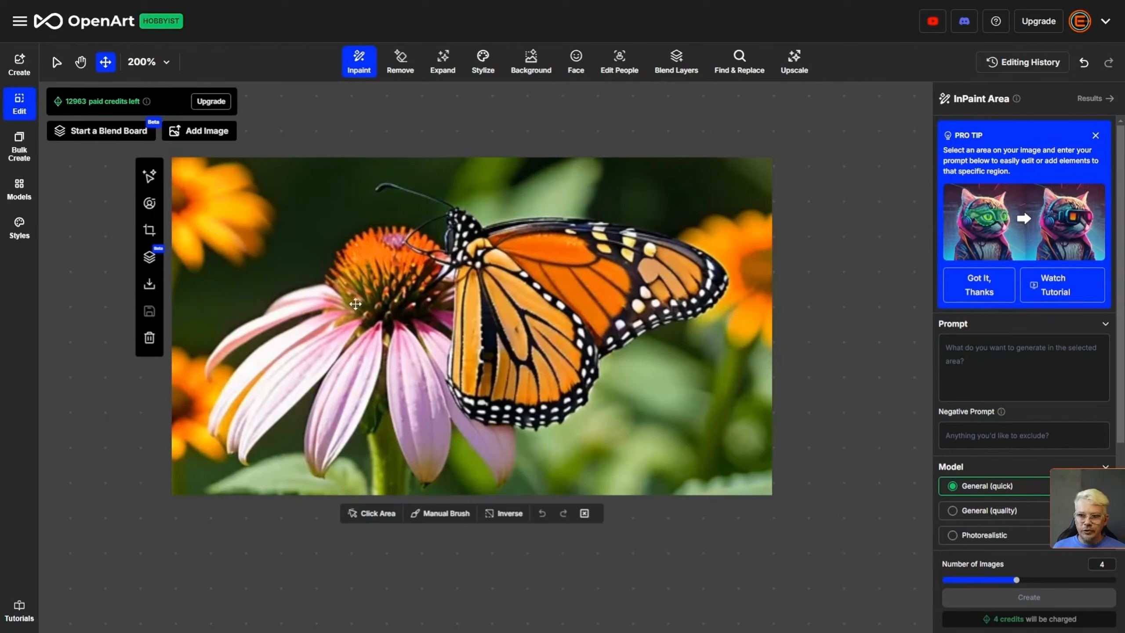
pyautogui.moveTo(357, 64)
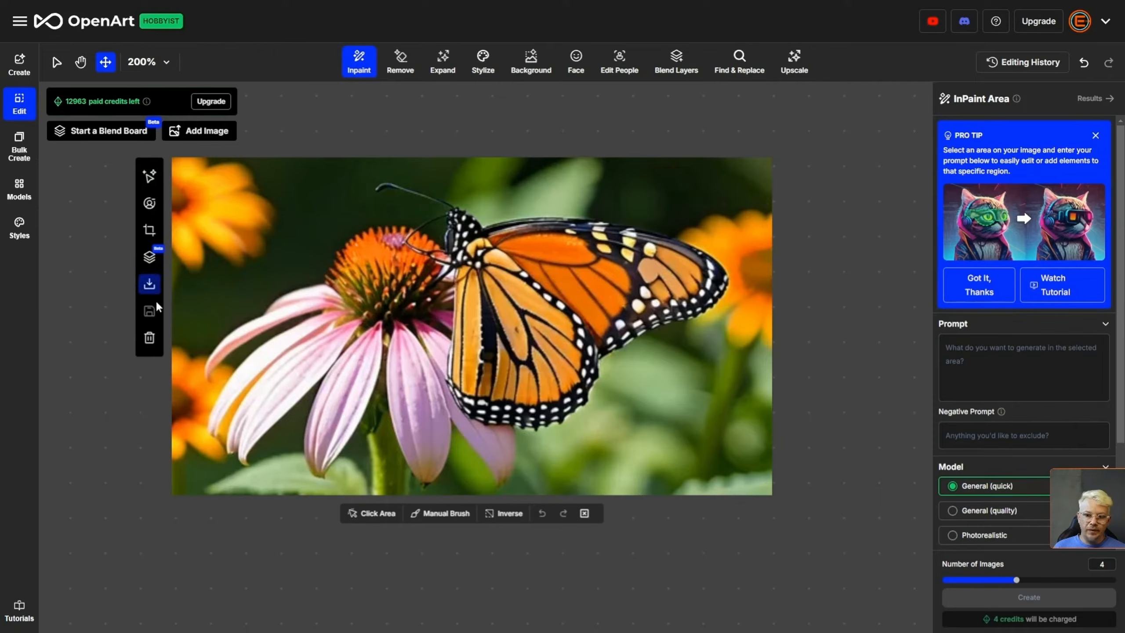
pyautogui.click(366, 518)
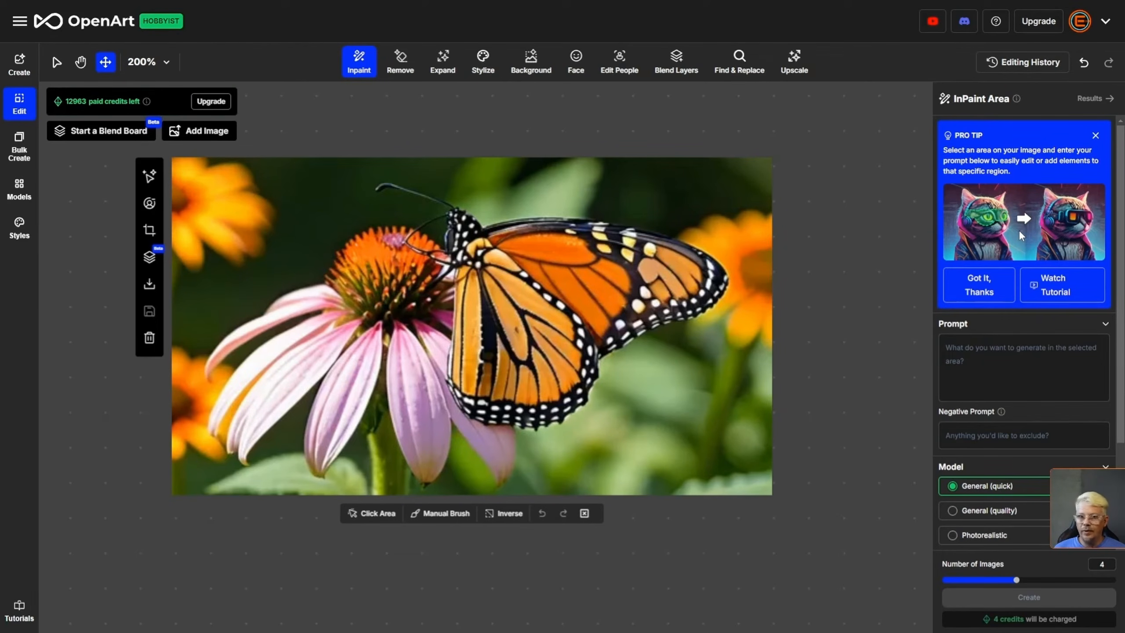
pyautogui.scroll(-3, 1019, 230)
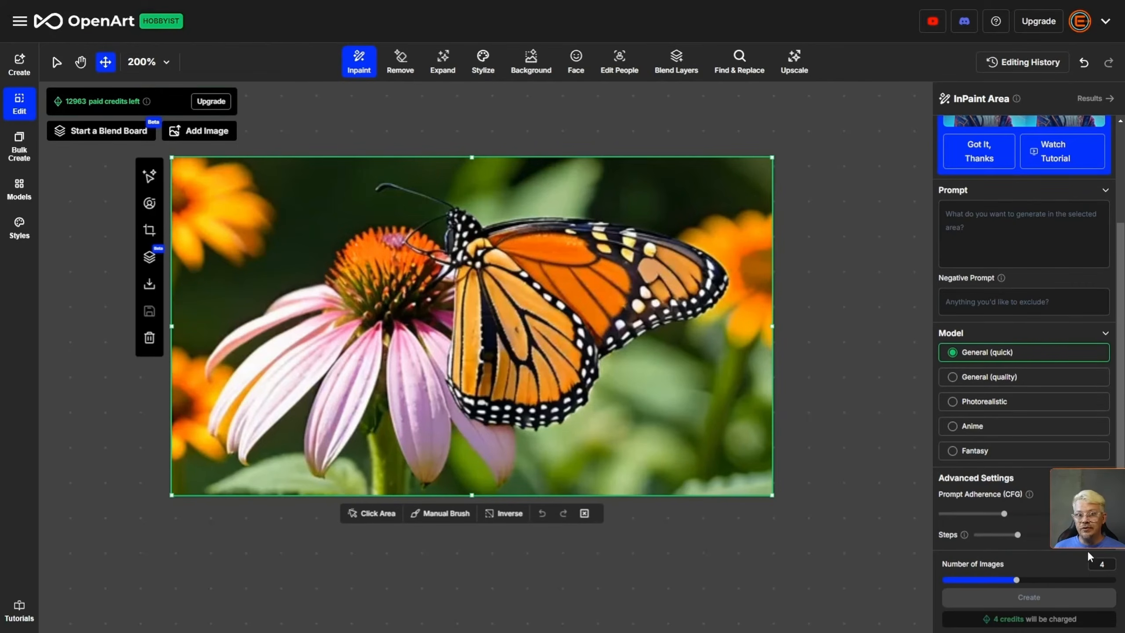
# Select the butterfly with the Click Area tool and enter the inpaint prompt "a blue butterfly on a purple coneflower"
pyautogui.click(374, 514)
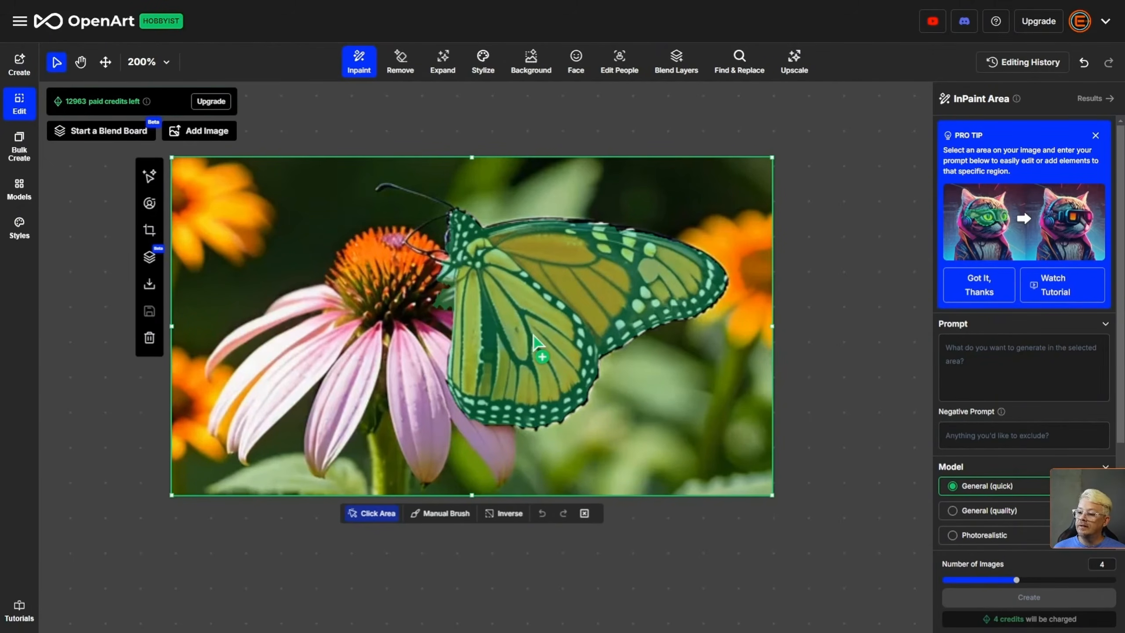
pyautogui.click(992, 366)
pyautogui.write('a blue butterfly on a purple coneflower')
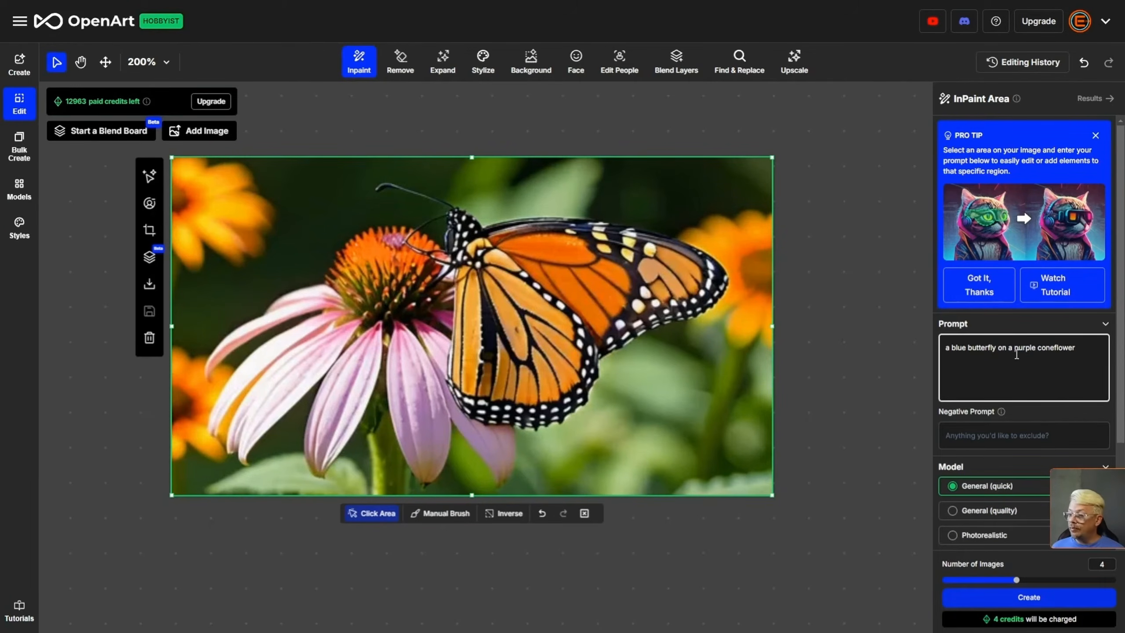
# Set the inpaint model to Photorealistic and generate four variations of the selected butterfly
pyautogui.scroll(-1, 1037, 357)
pyautogui.scroll(-3, 1038, 357)
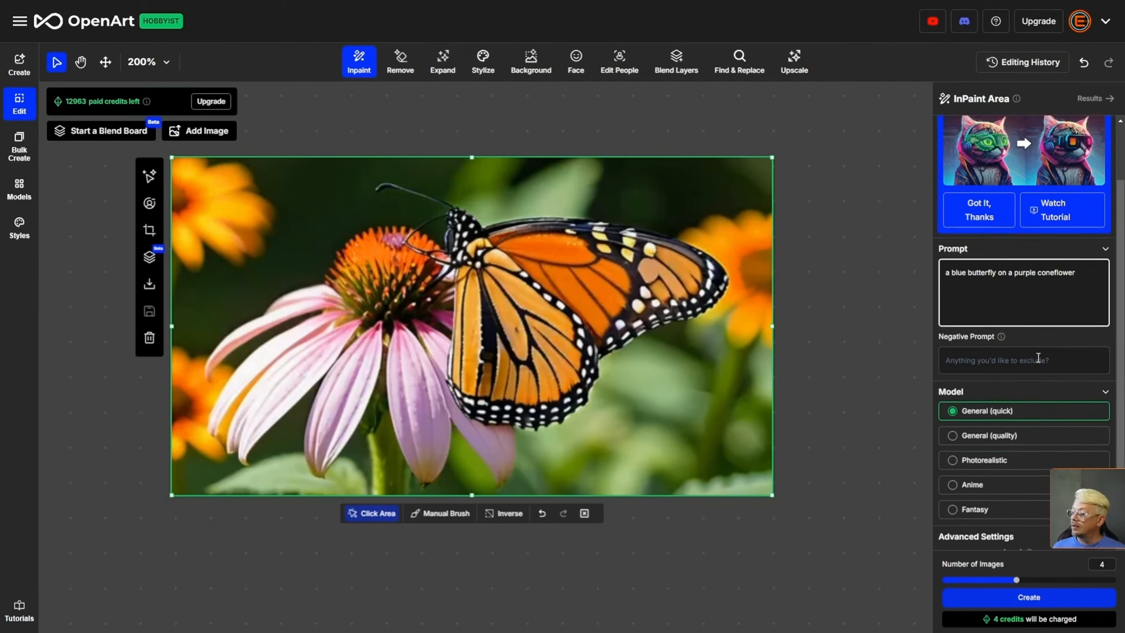
pyautogui.click(992, 443)
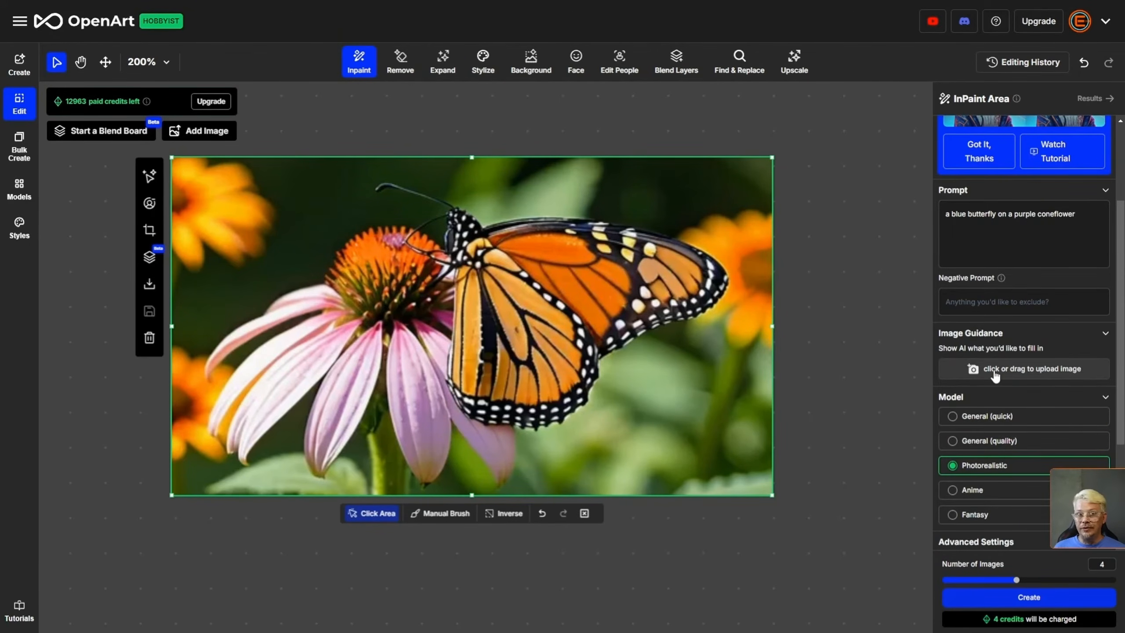
pyautogui.scroll(-4, 995, 376)
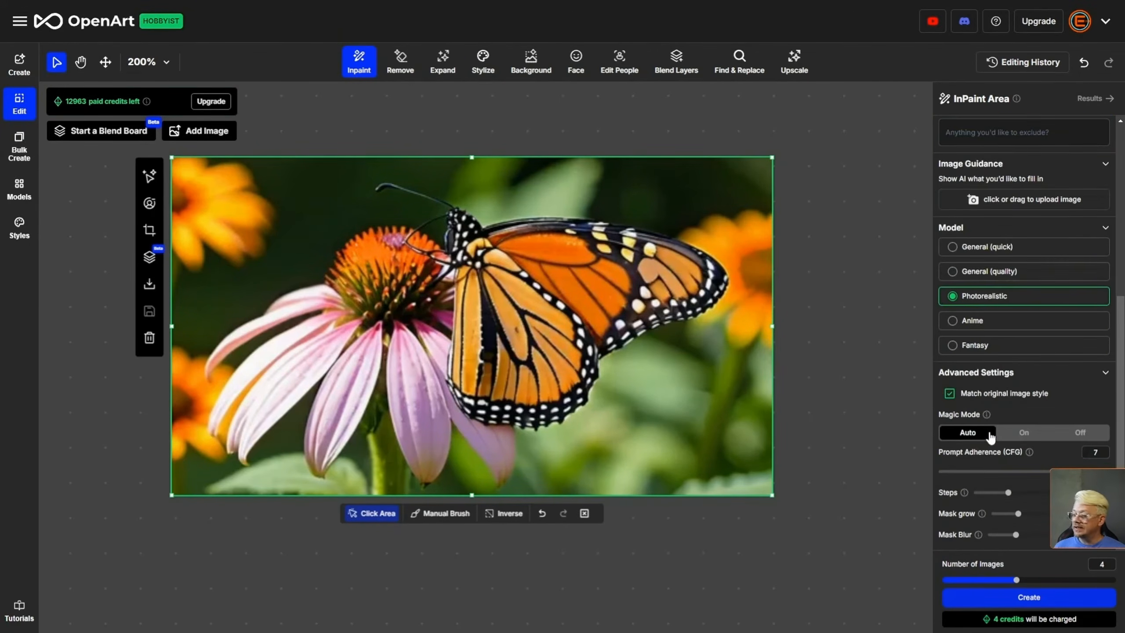
pyautogui.click(1009, 597)
# Compare the four inpainted butterfly results one after another in the enlarged preview
pyautogui.scroll(-4, 1027, 253)
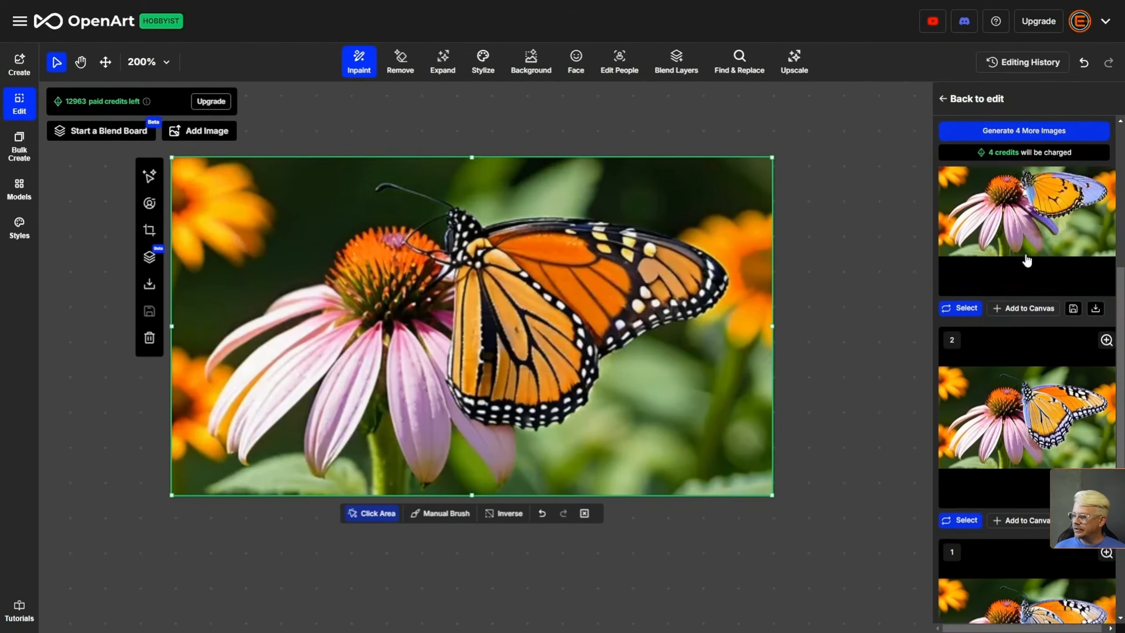
pyautogui.click(1028, 252)
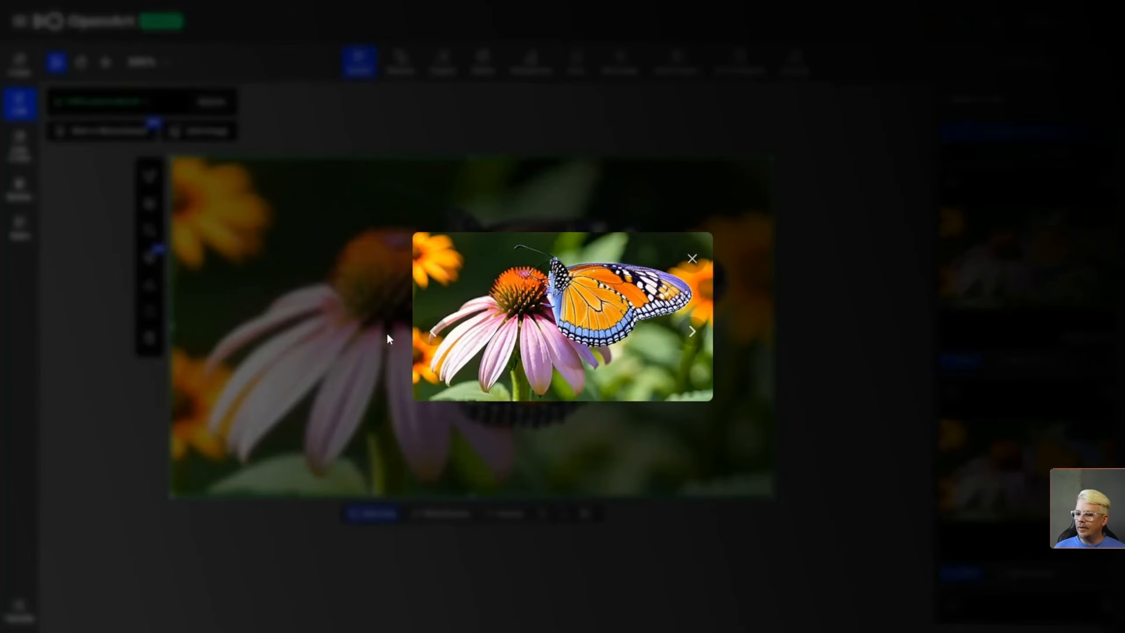
pyautogui.click(691, 333)
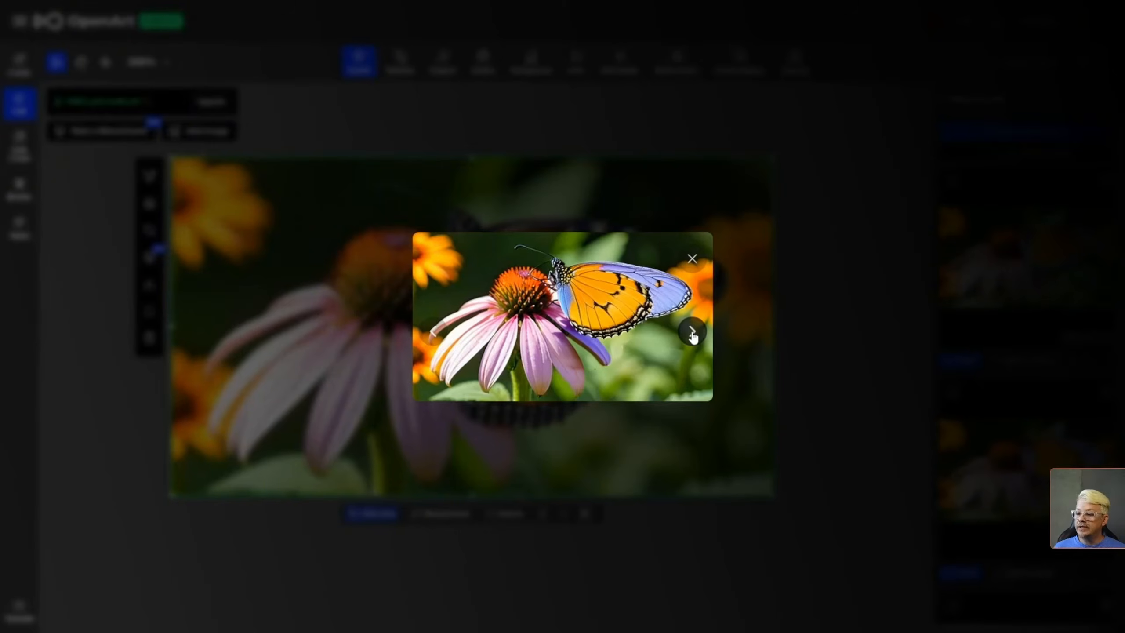
pyautogui.click(692, 333)
pyautogui.click(691, 333)
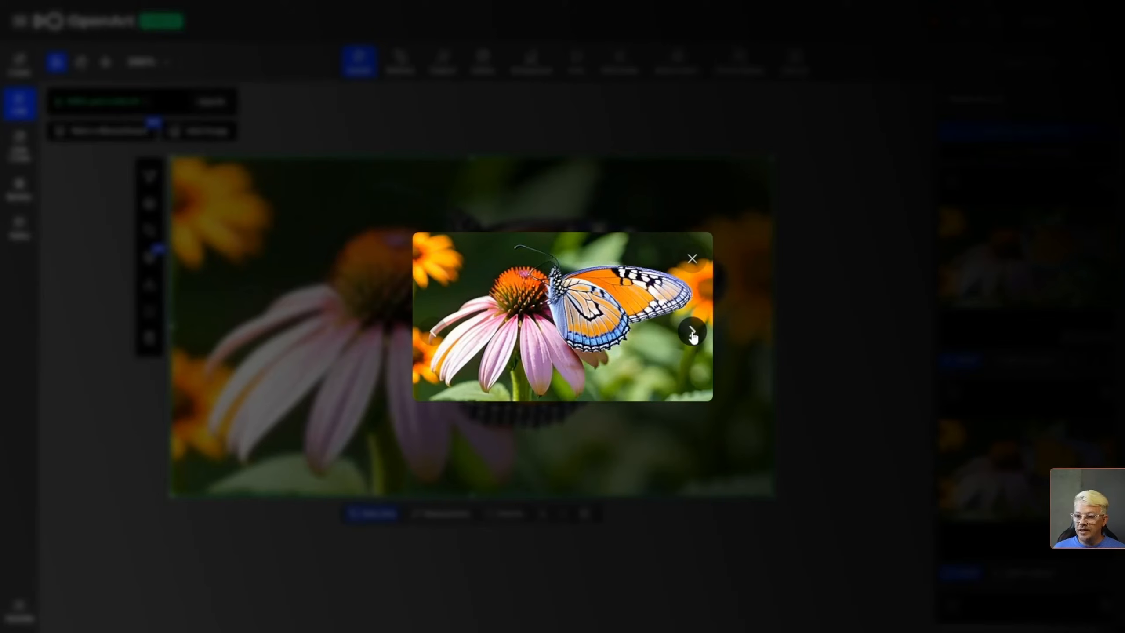
pyautogui.click(692, 333)
pyautogui.click(691, 333)
pyautogui.click(1034, 353)
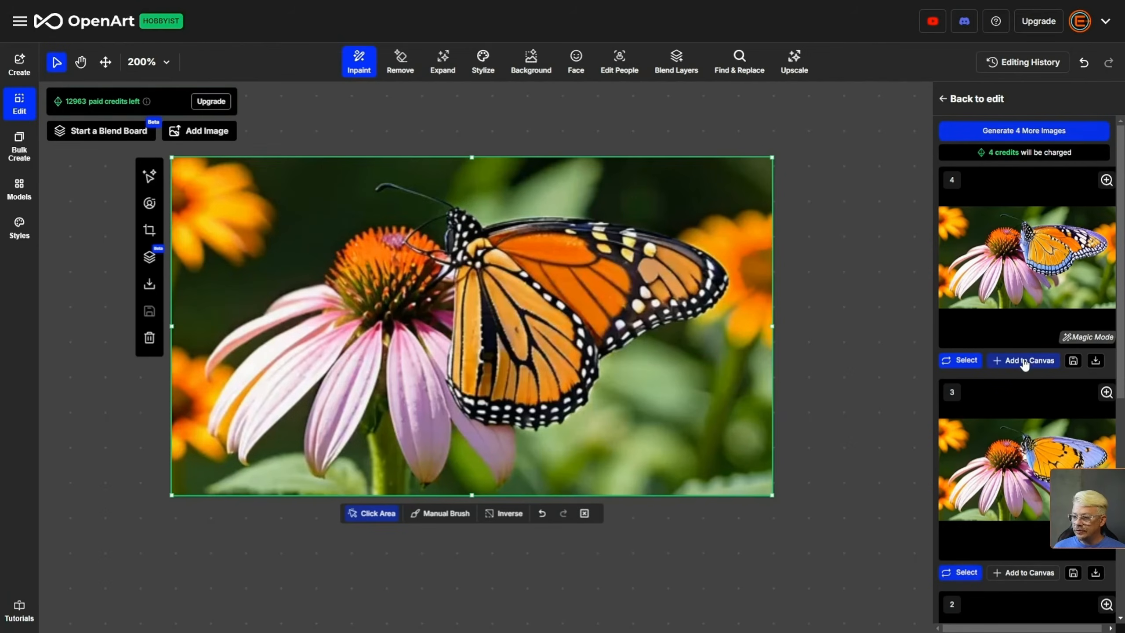
# Add inpainted result 4 to the canvas and move it aside to uncover the original image
pyautogui.click(1024, 361)
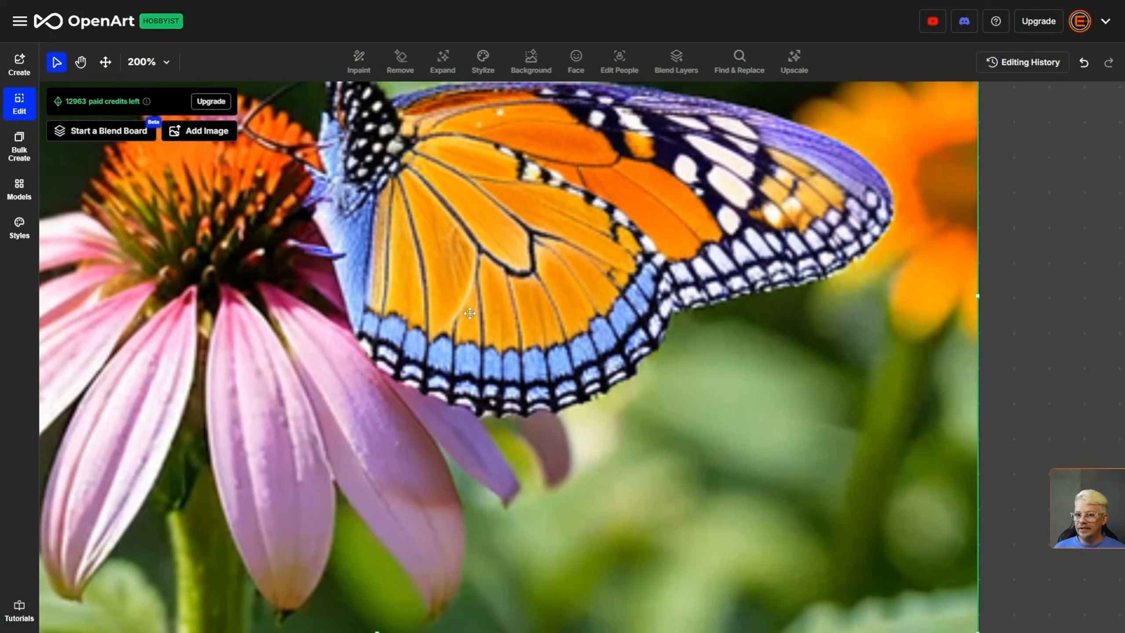
pyautogui.click(167, 62)
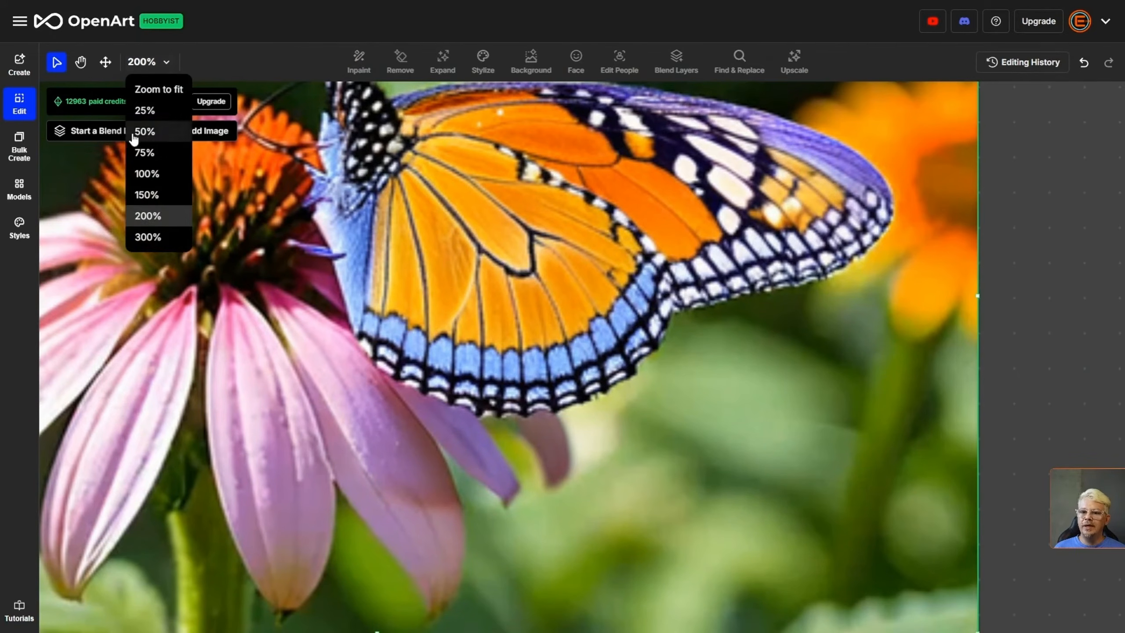
pyautogui.click(143, 173)
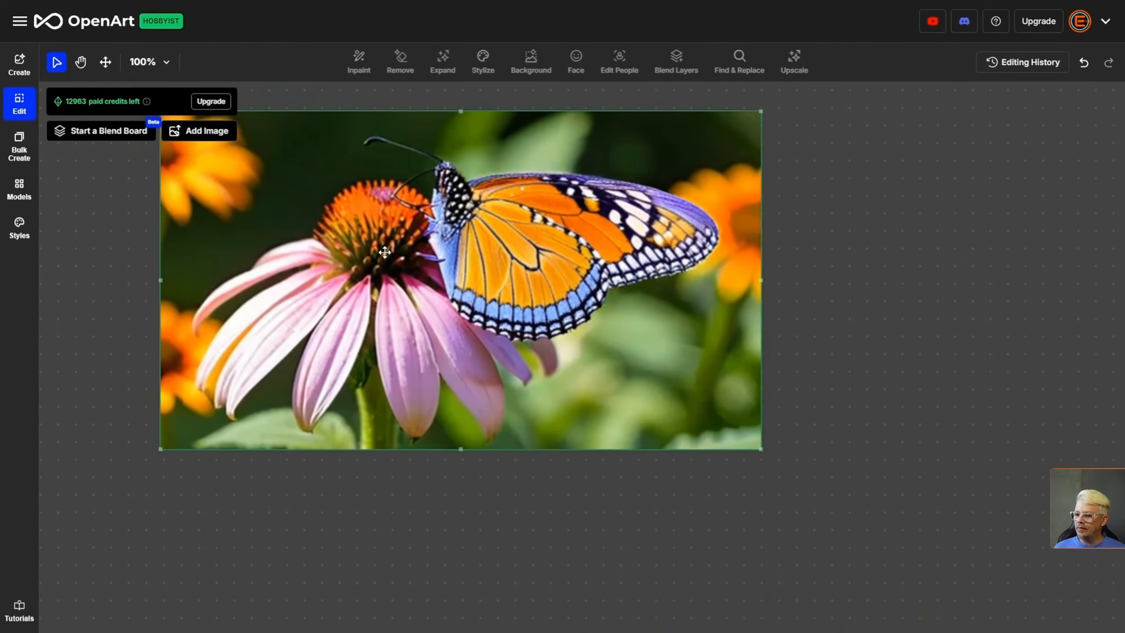
pyautogui.moveTo(385, 253); pyautogui.dragTo(295, 289)
# Replace the original butterfly image with inpainted result 3, and select the larger added image on the canvas
pyautogui.click(729, 339)
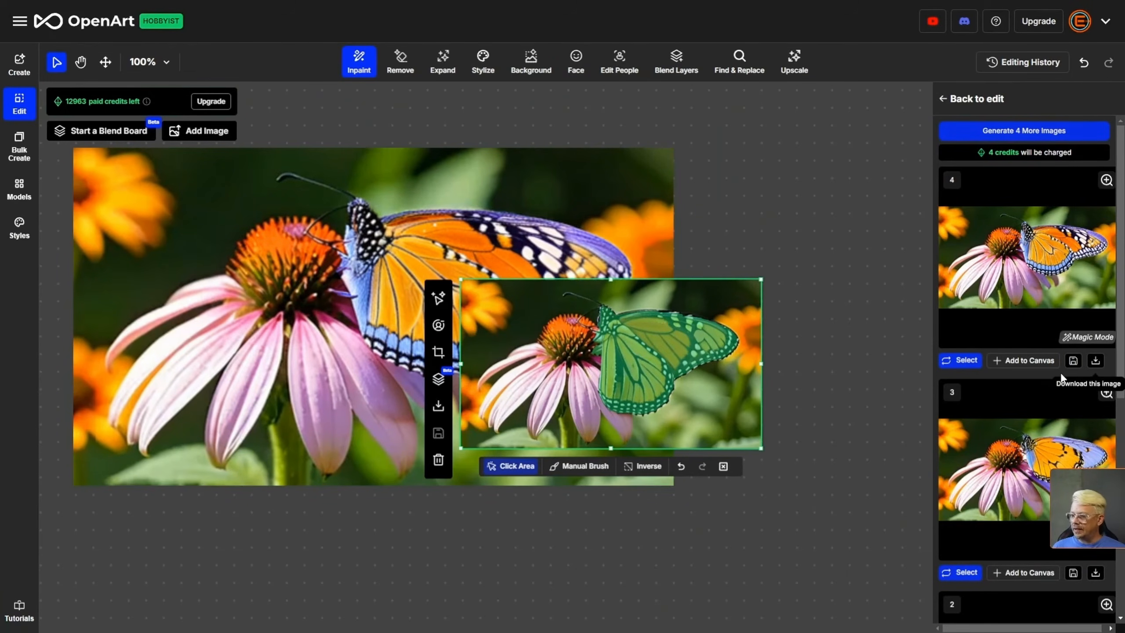
pyautogui.scroll(-5, 1062, 378)
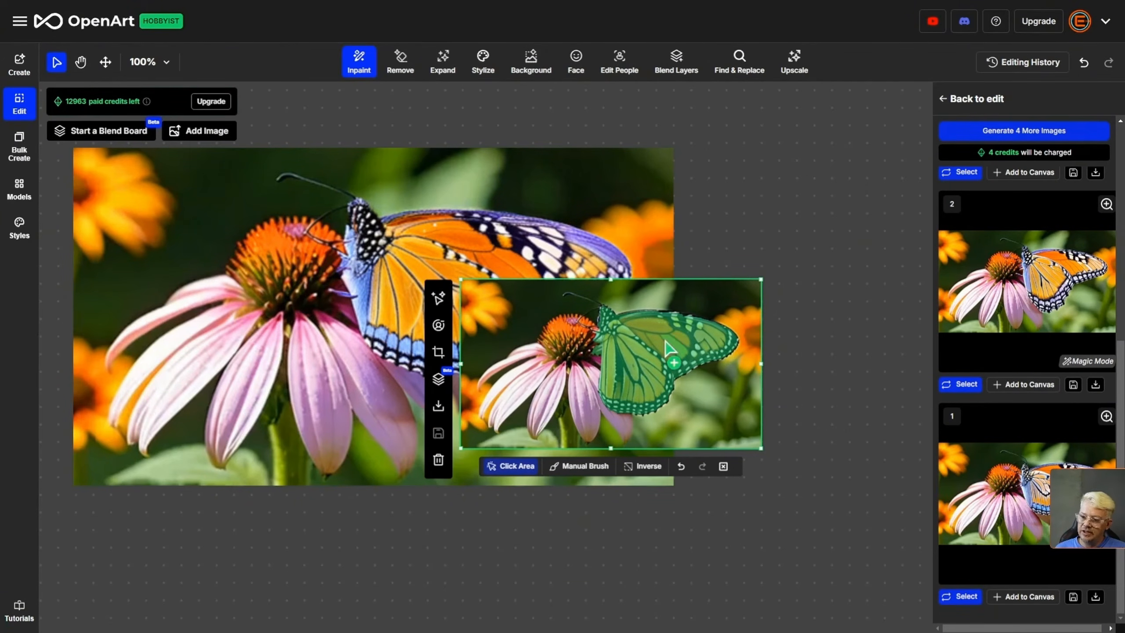
pyautogui.scroll(8, 1014, 440)
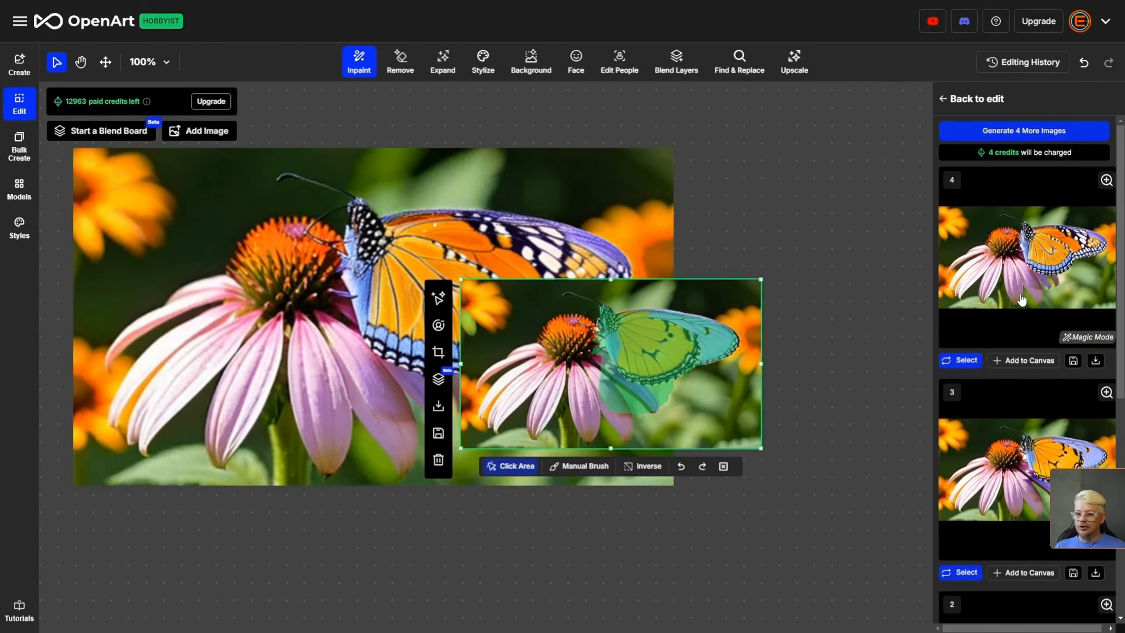
pyautogui.scroll(-4, 1014, 306)
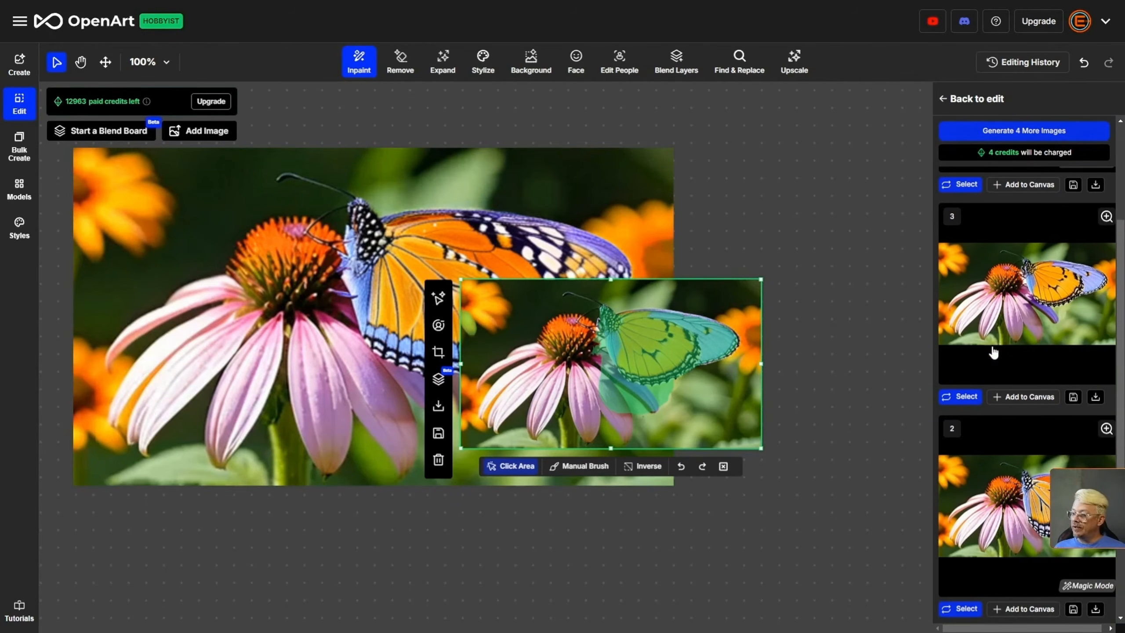
pyautogui.click(961, 399)
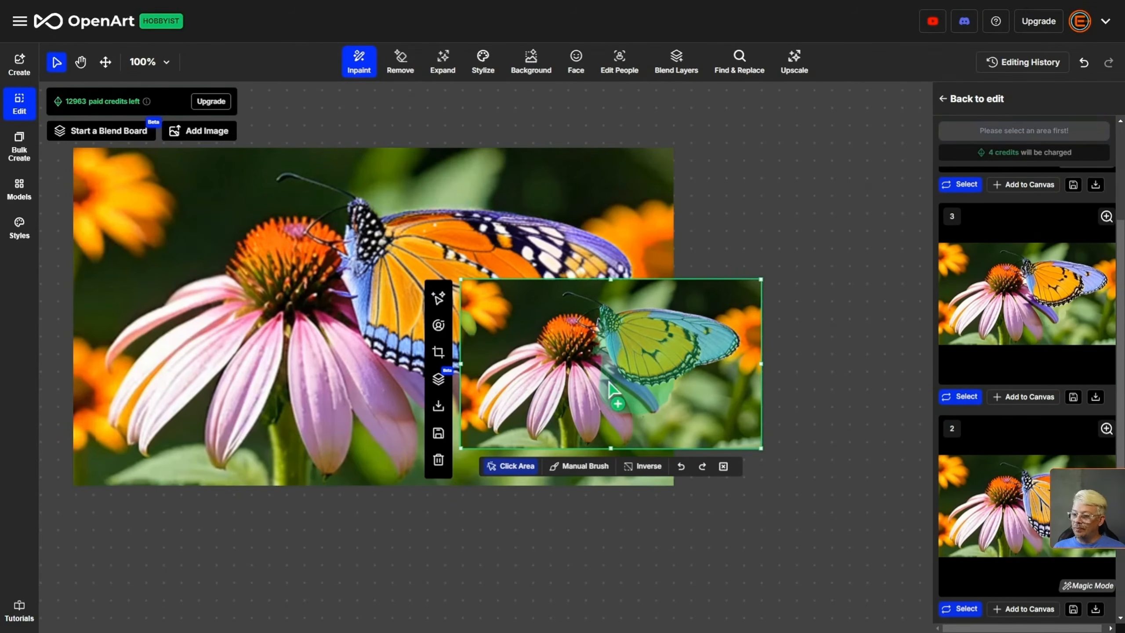
pyautogui.click(208, 217)
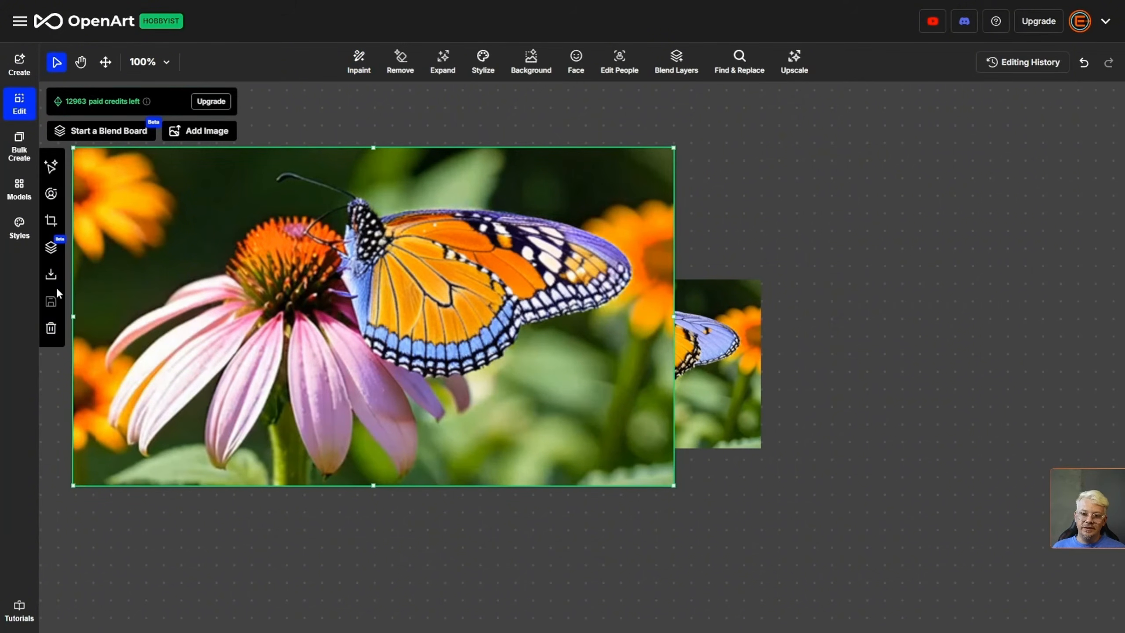
# Delete the larger added butterfly image and the remaining inpainted butterfly image from the canvas
pyautogui.click(51, 328)
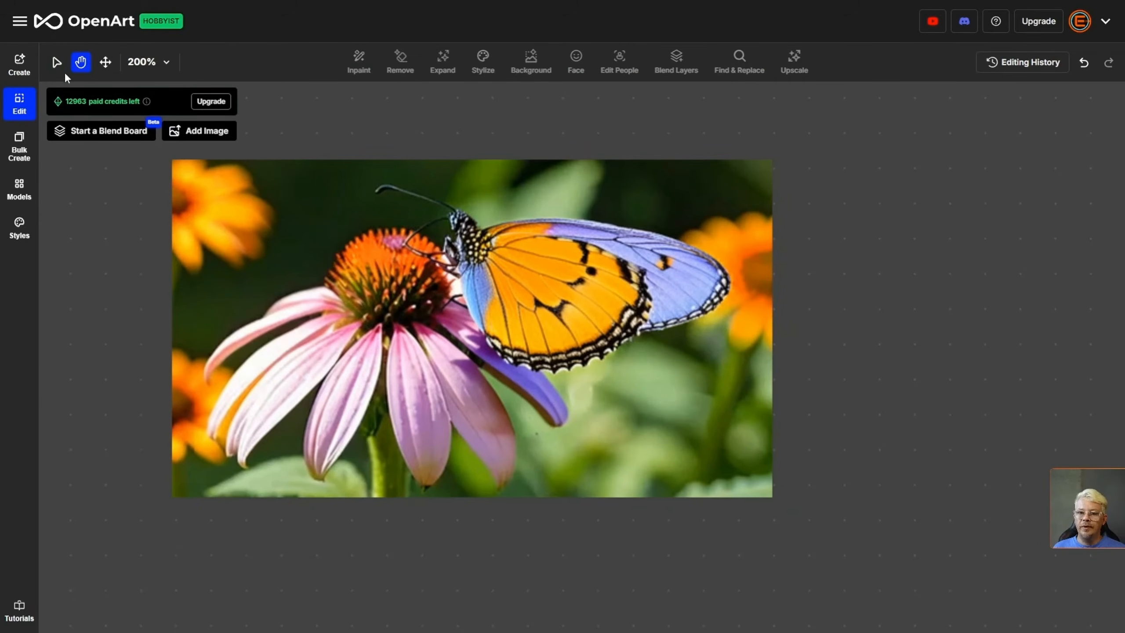
pyautogui.click(58, 64)
pyautogui.click(305, 223)
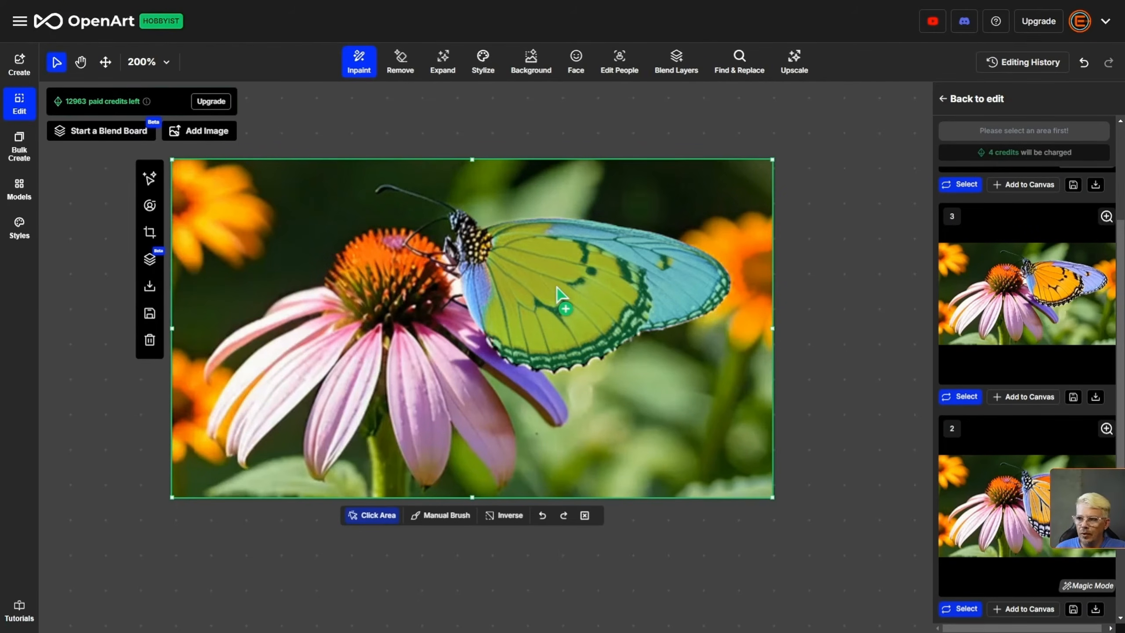
pyautogui.click(150, 340)
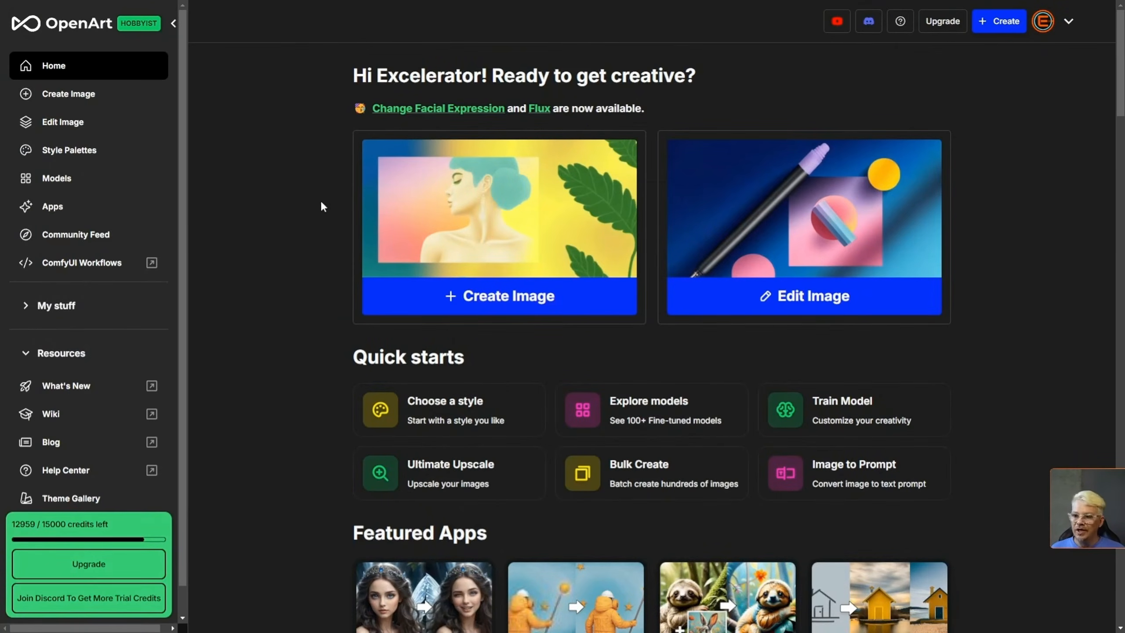
# Open the image creation page from the home page and view its editing history
pyautogui.click(428, 239)
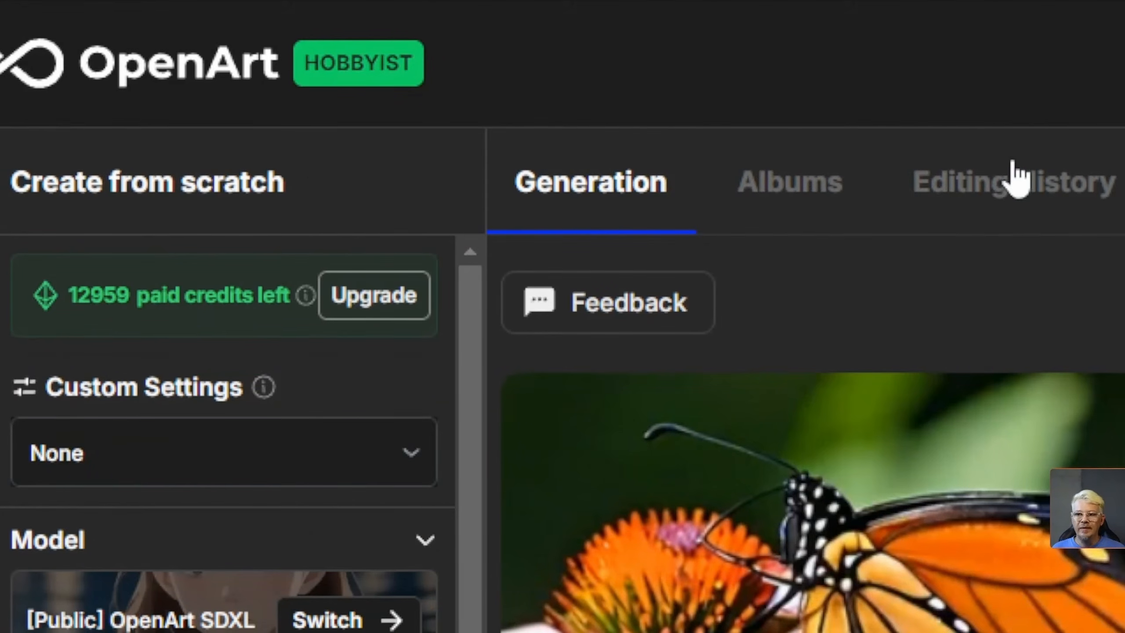
pyautogui.click(995, 195)
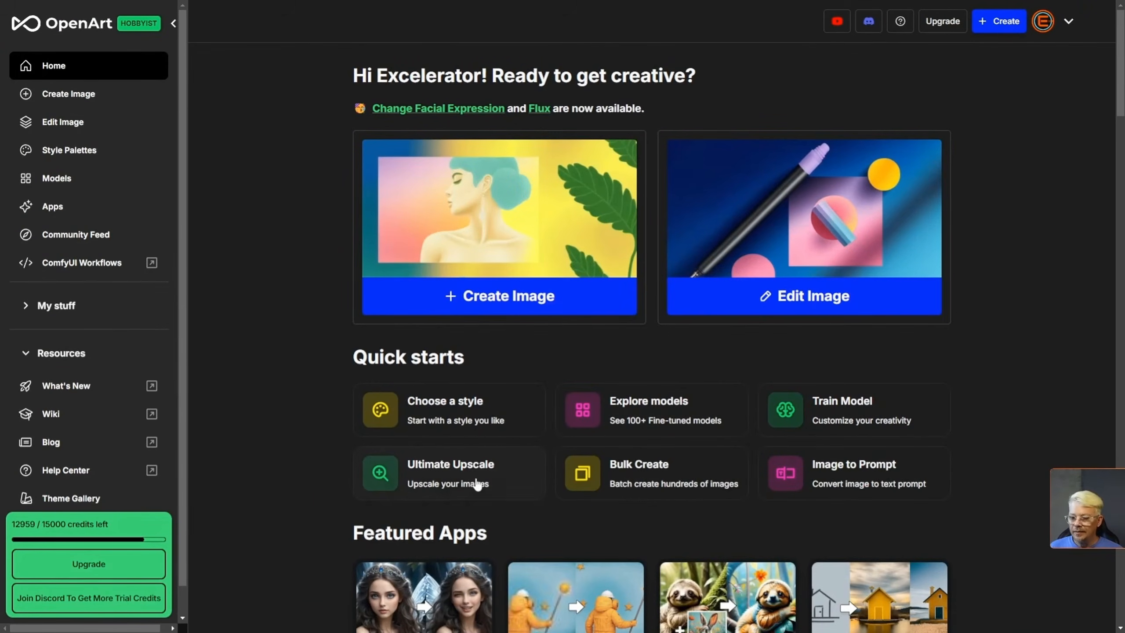
# Open Ultimate Upscale from the home page and set the upscale level to 2K
pyautogui.click(487, 475)
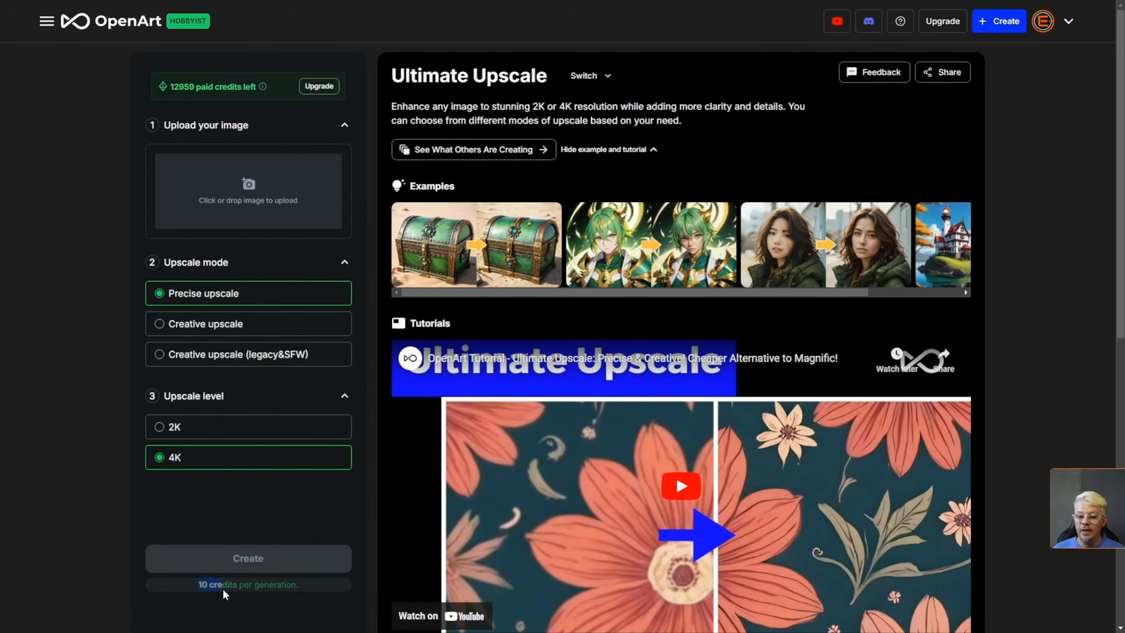
pyautogui.click(260, 584)
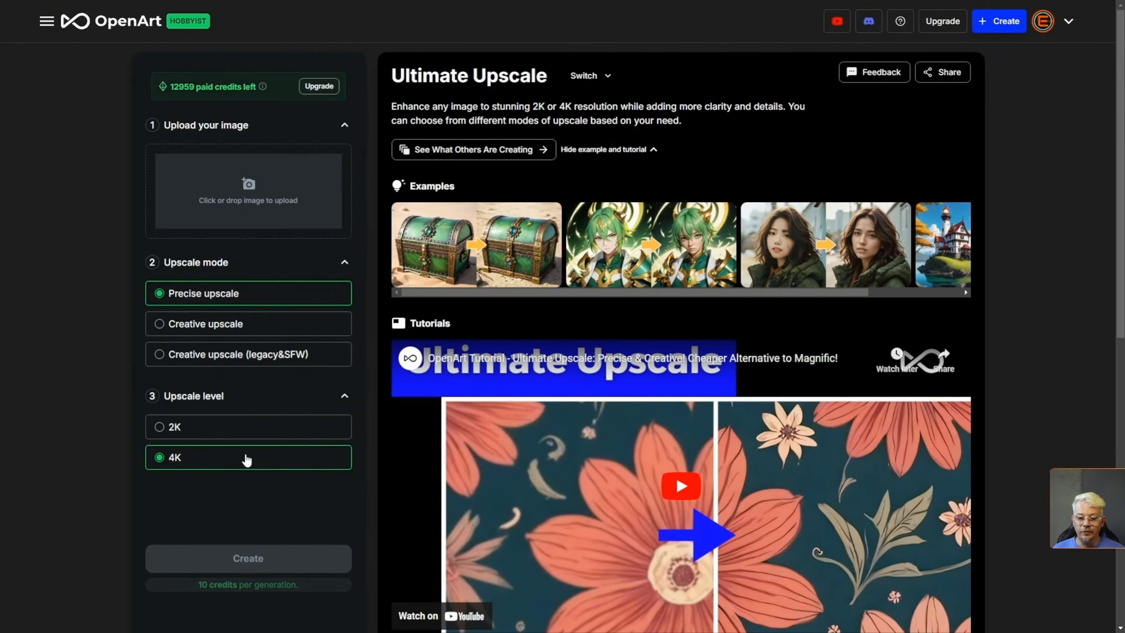
pyautogui.click(240, 432)
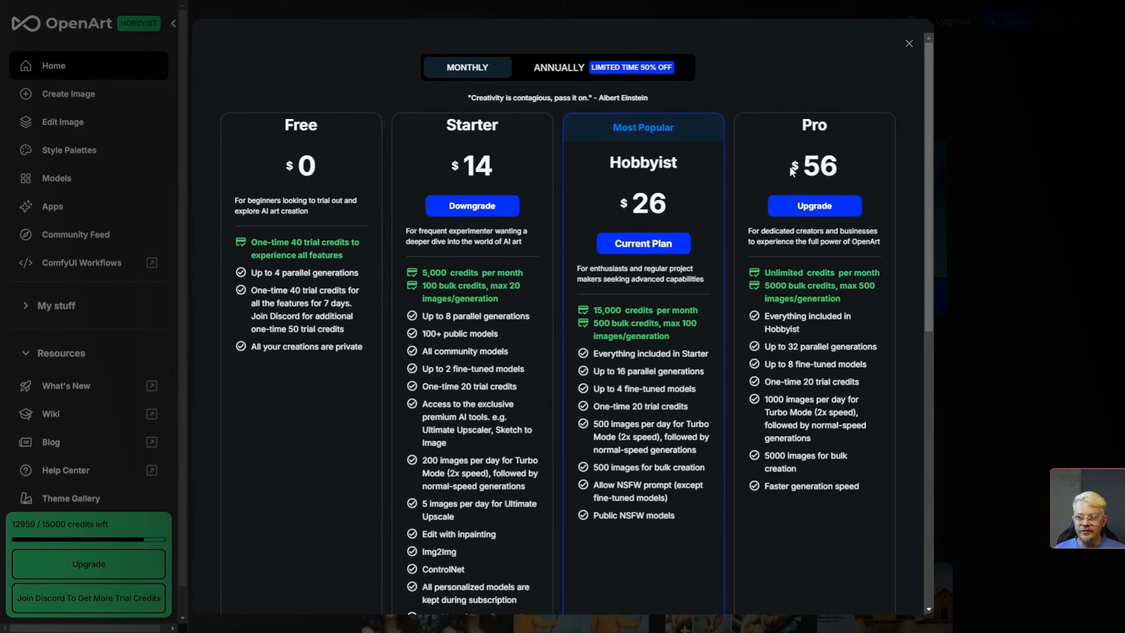
# Show the subscription plans with annual billing and look through the features included in each plan
pyautogui.click(593, 79)
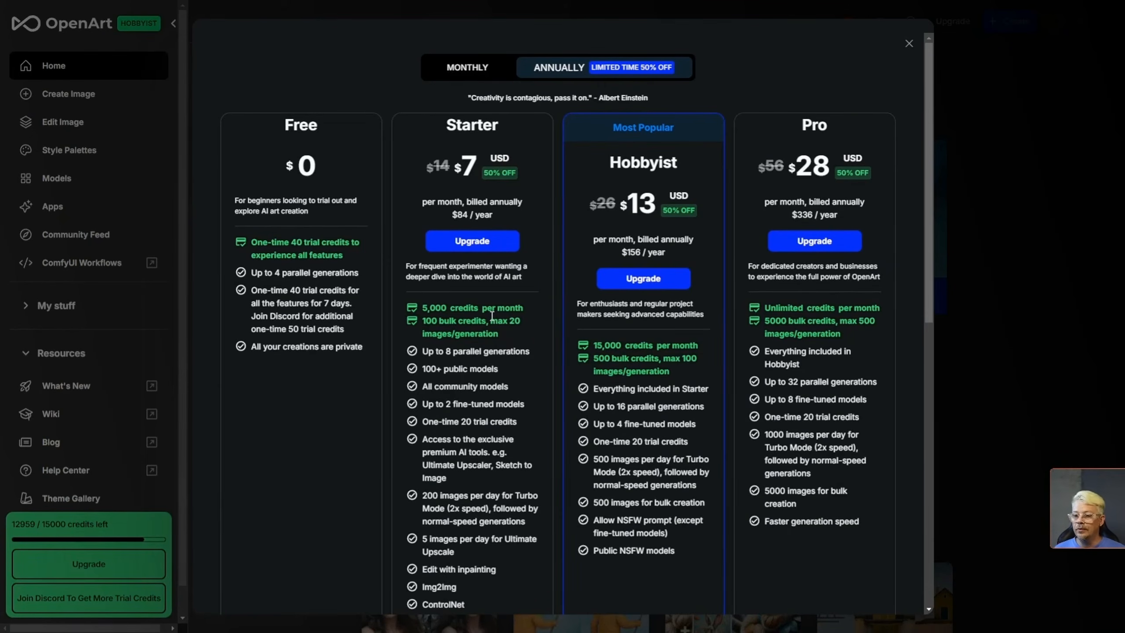
pyautogui.scroll(-1, 492, 315)
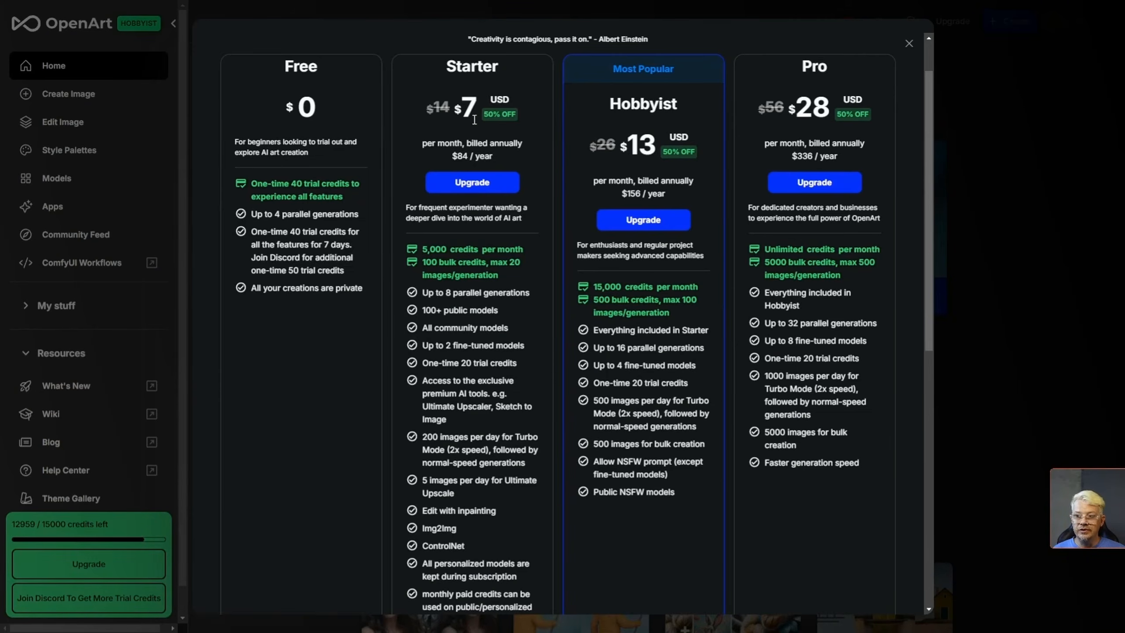
pyautogui.scroll(-1, 473, 120)
pyautogui.scroll(-1, 459, 82)
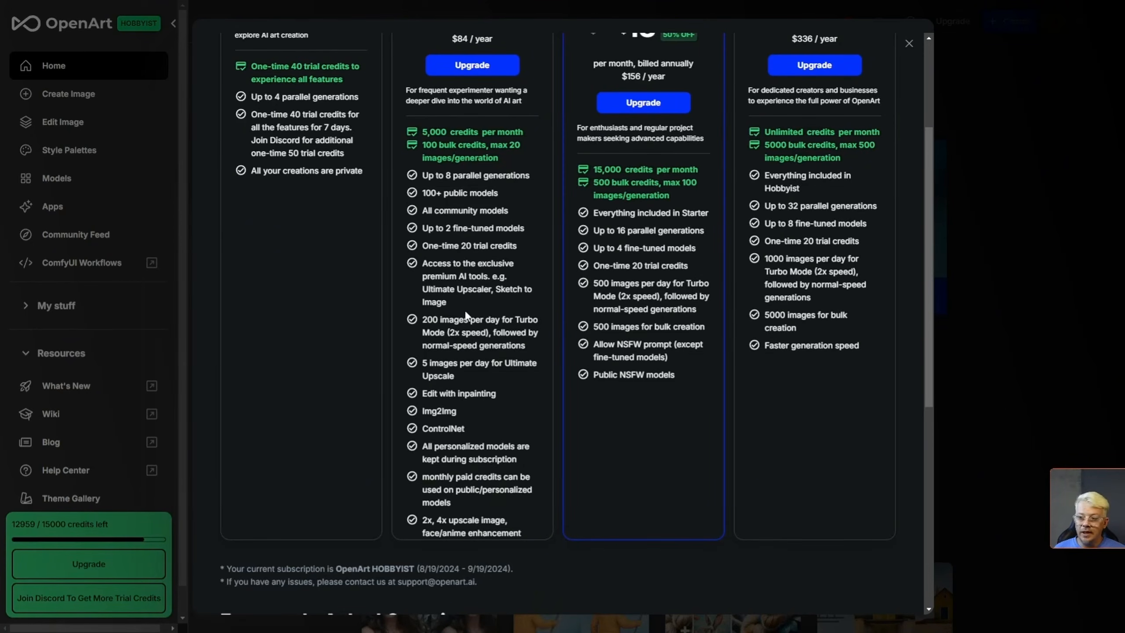
pyautogui.scroll(4, 460, 316)
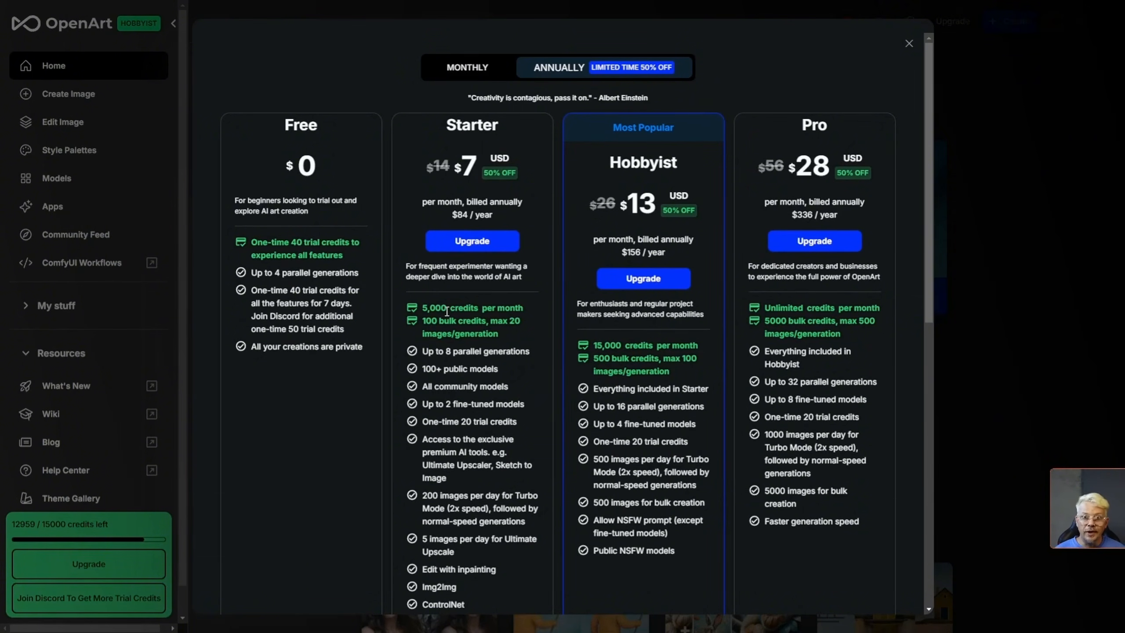
# Examine the Starter plan's monthly credits and highlight its daily Turbo Mode image allowance
pyautogui.scroll(-5, 446, 311)
pyautogui.moveTo(421, 262); pyautogui.dragTo(489, 273)
pyautogui.scroll(1, 489, 272)
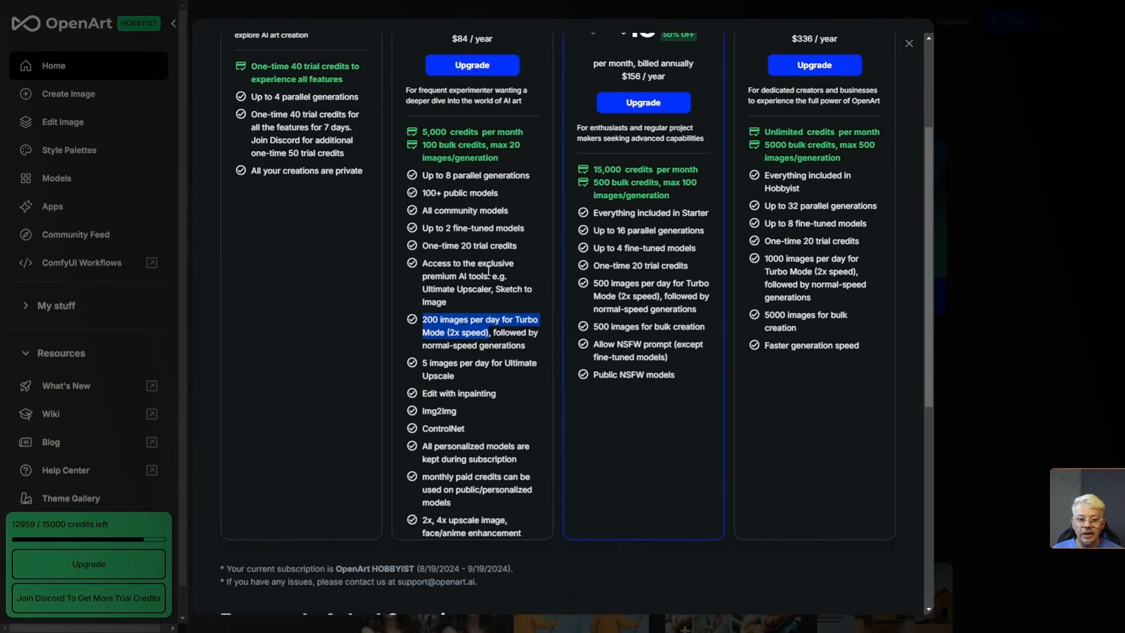
pyautogui.click(507, 322)
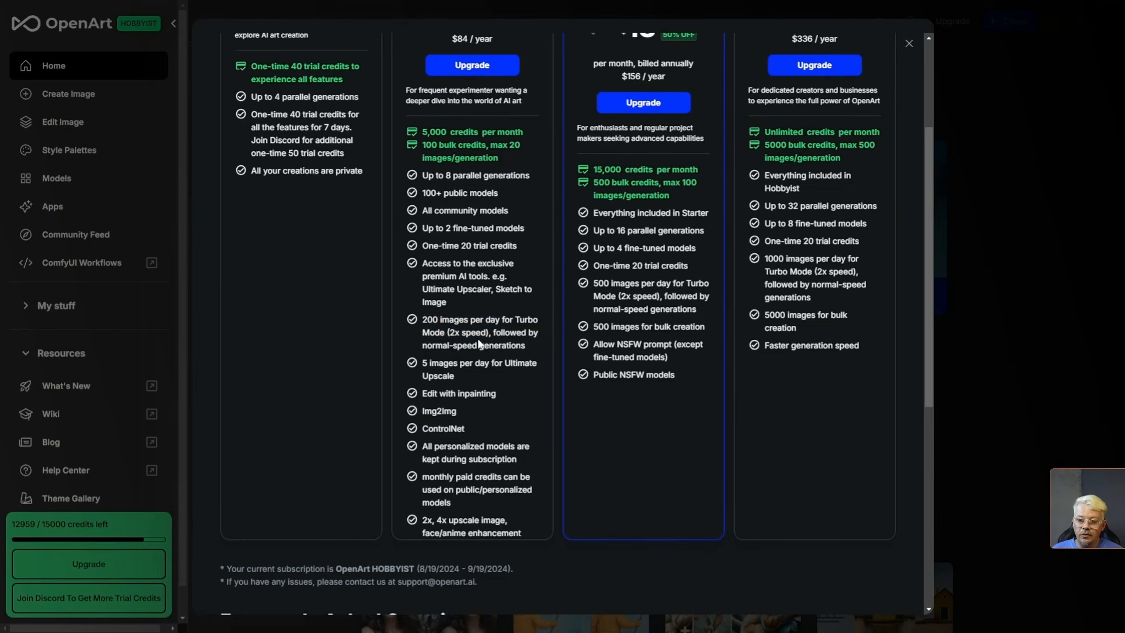
pyautogui.scroll(3, 480, 343)
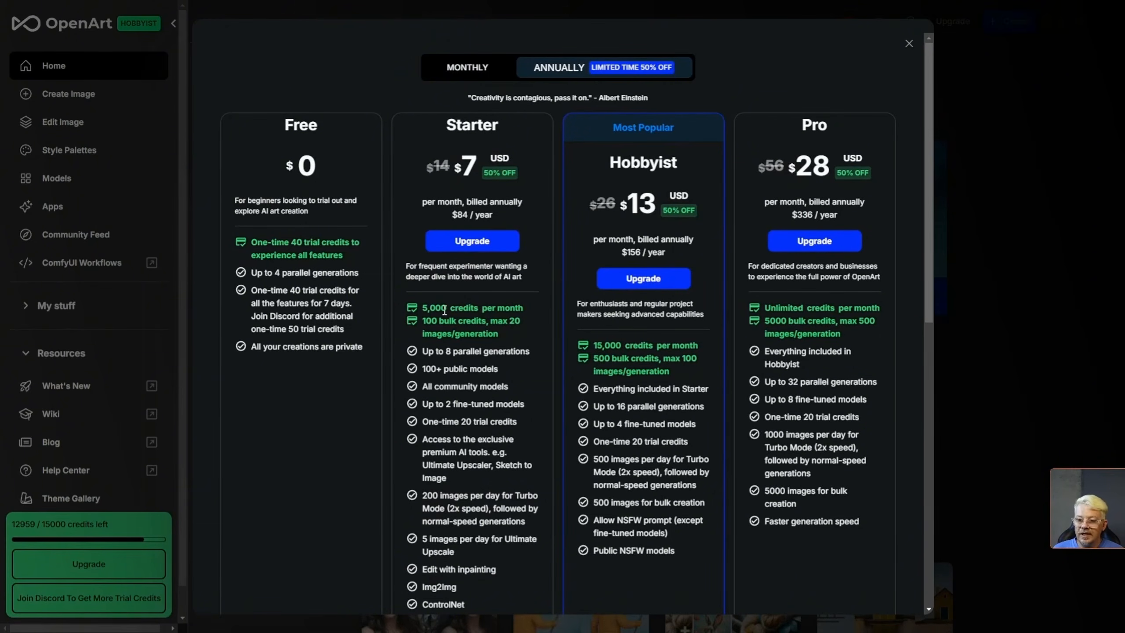
pyautogui.scroll(-2, 444, 310)
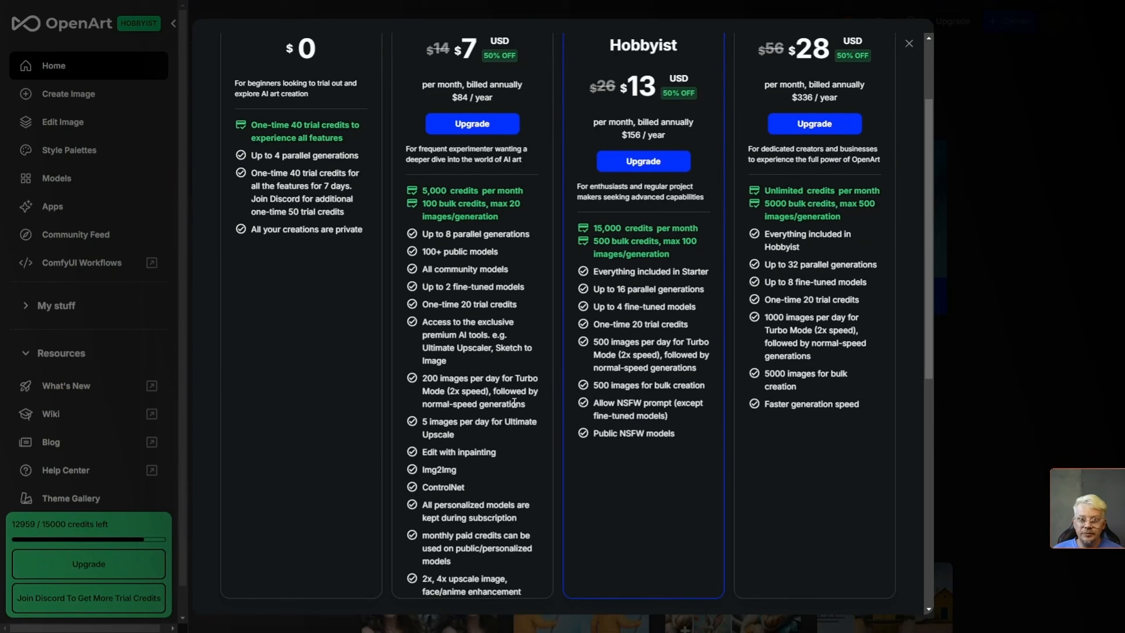
pyautogui.moveTo(440, 378); pyautogui.dragTo(500, 378)
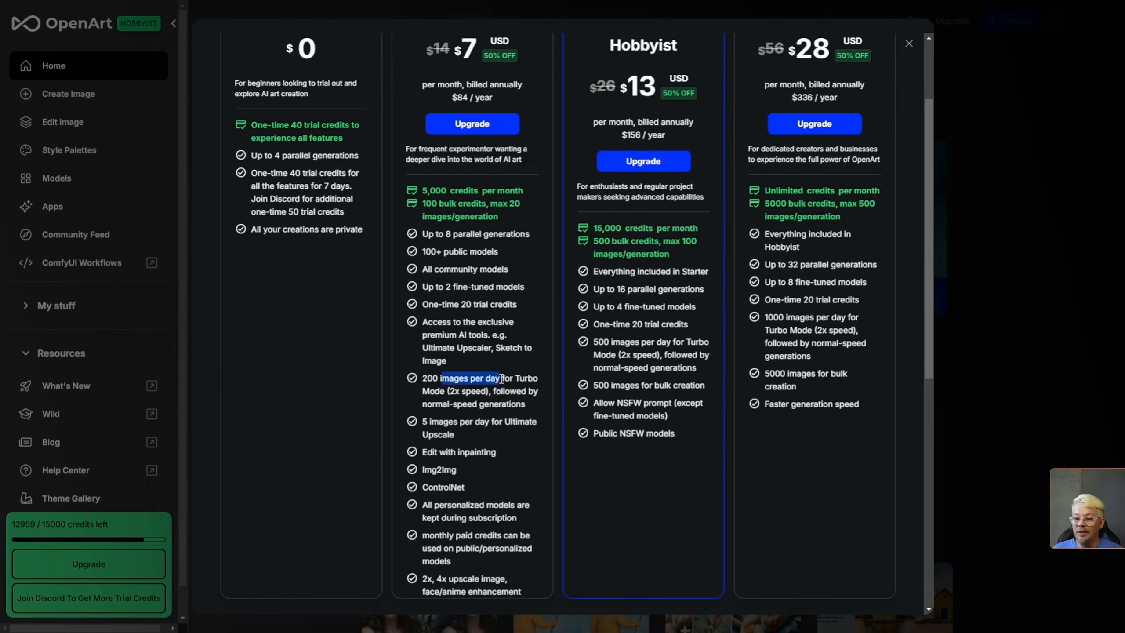
# Review the Hobbyist plan's credits, bulk creation allowance and full feature list
pyautogui.scroll(3, 501, 379)
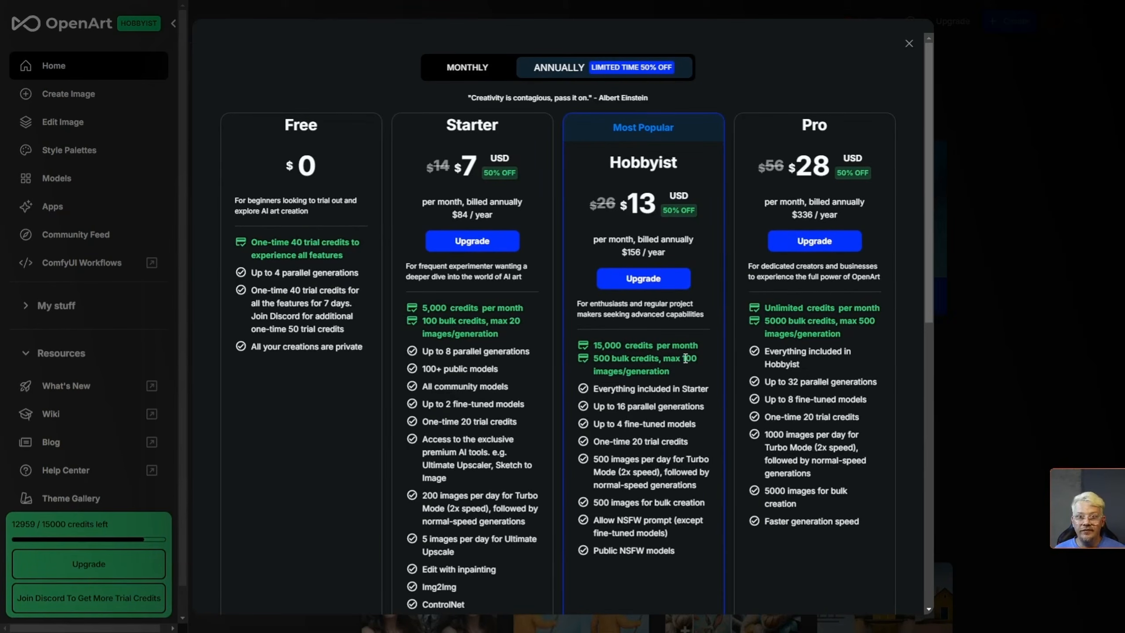
pyautogui.scroll(-3, 685, 358)
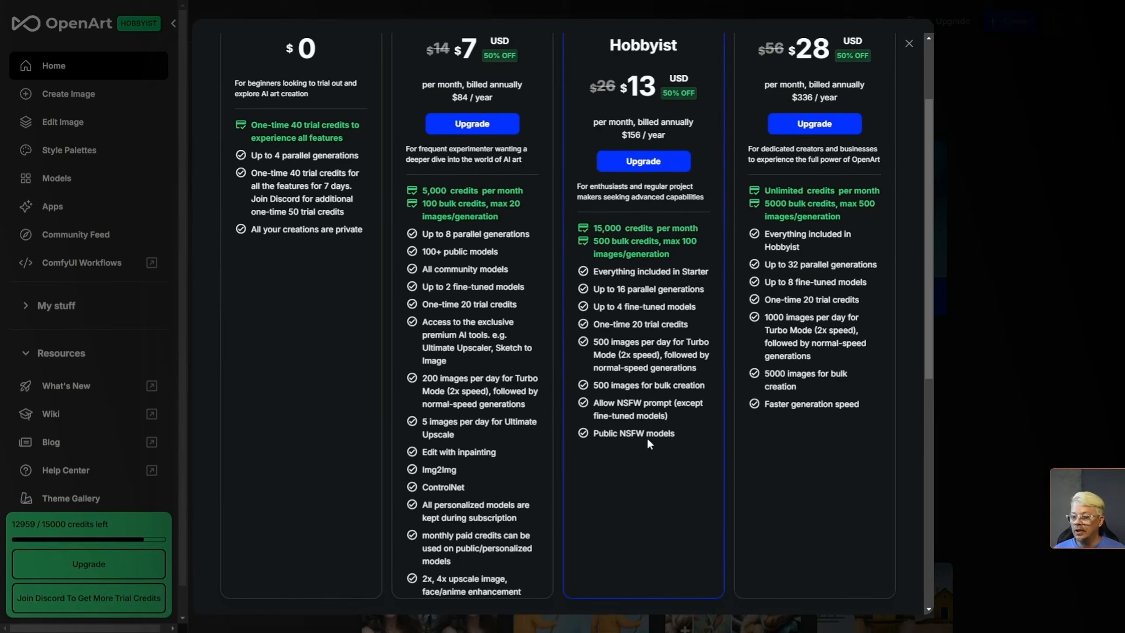
pyautogui.scroll(3, 474, 98)
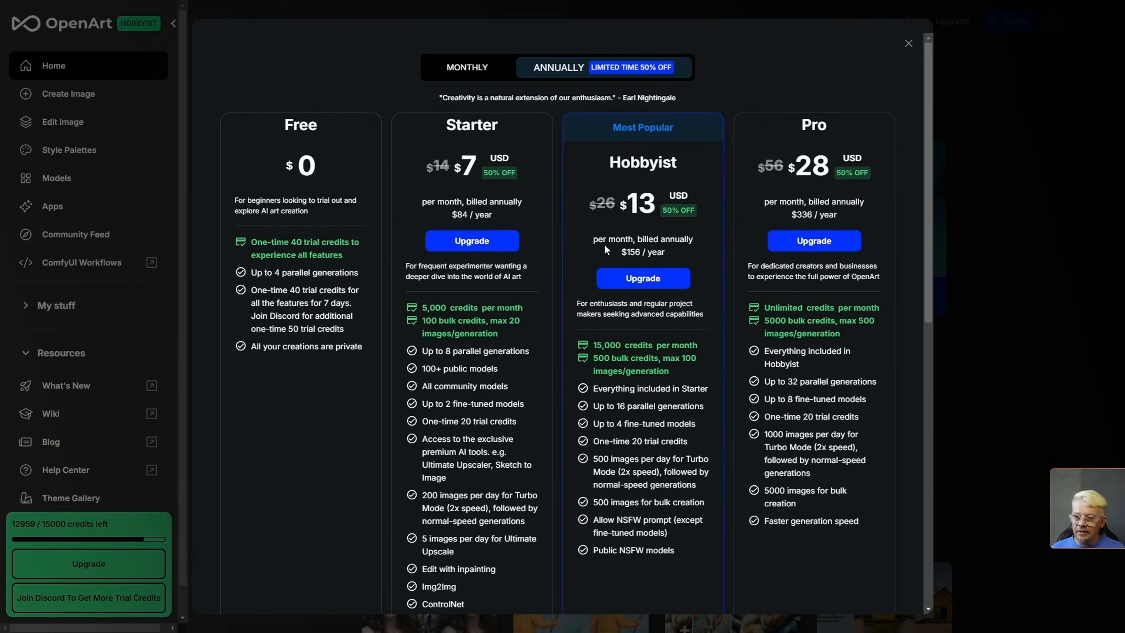
# Compare the plans' monthly and annual prices, ending on monthly billing
pyautogui.click(482, 71)
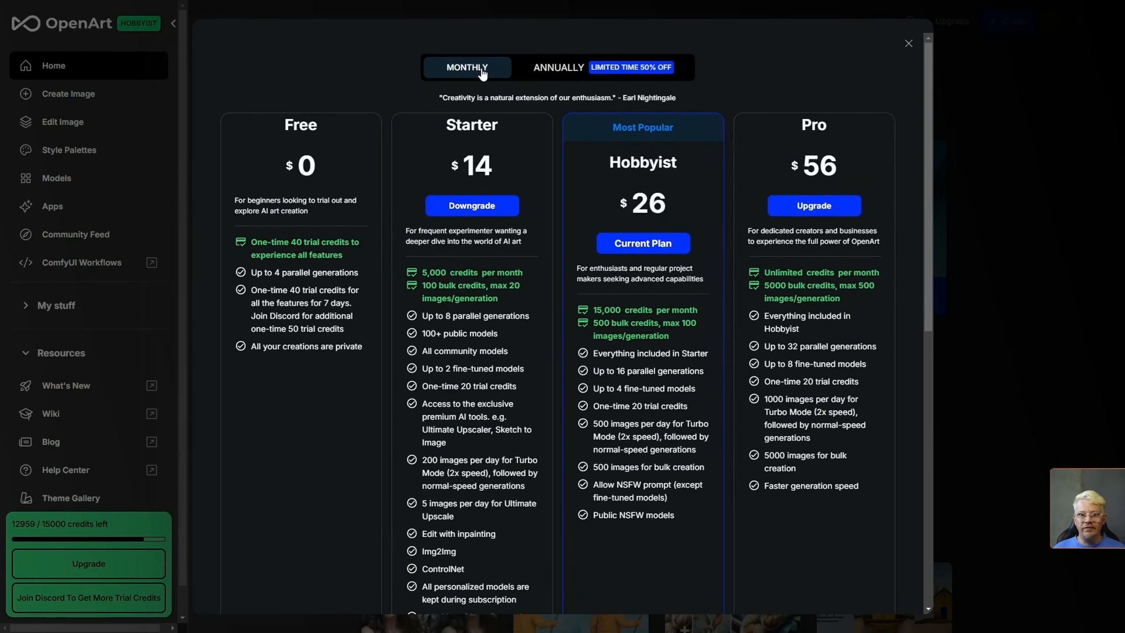
pyautogui.click(576, 70)
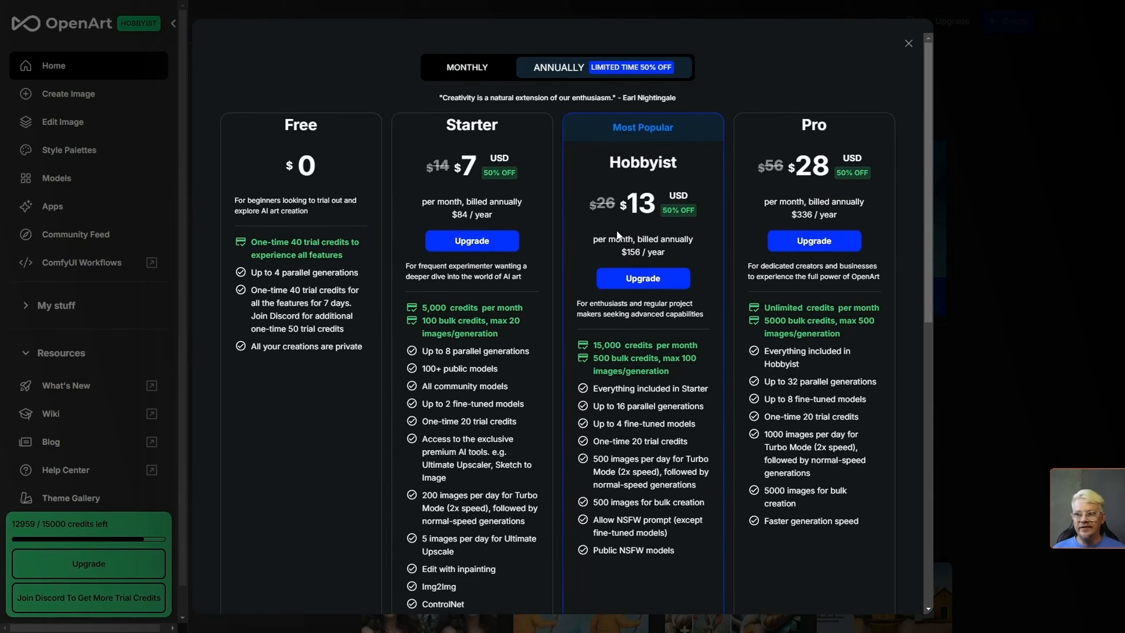
pyautogui.click(477, 70)
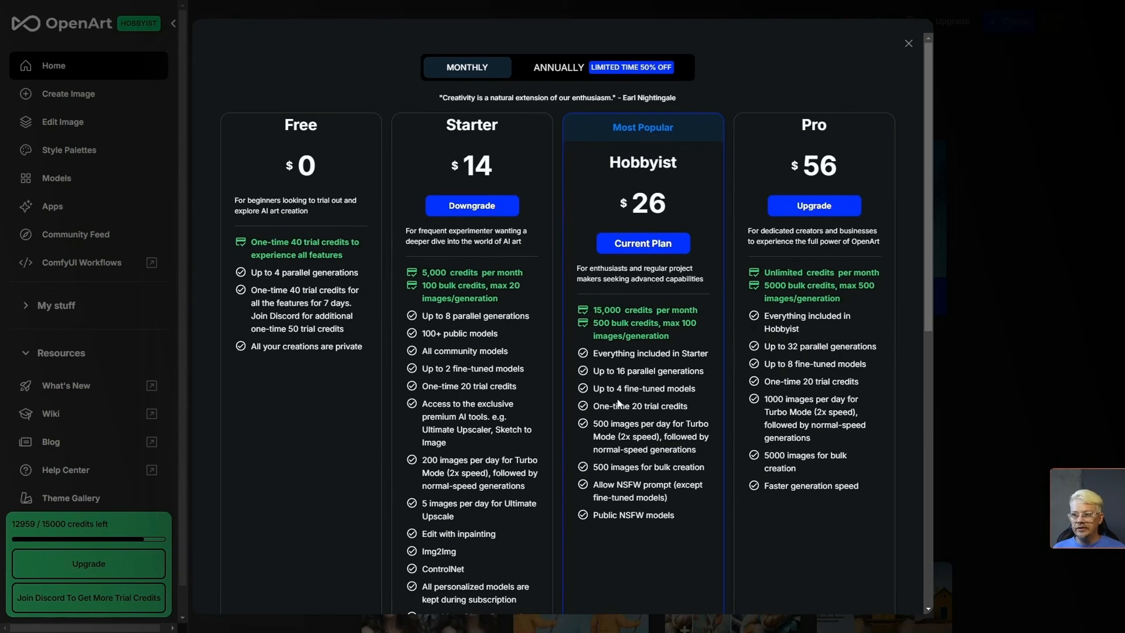